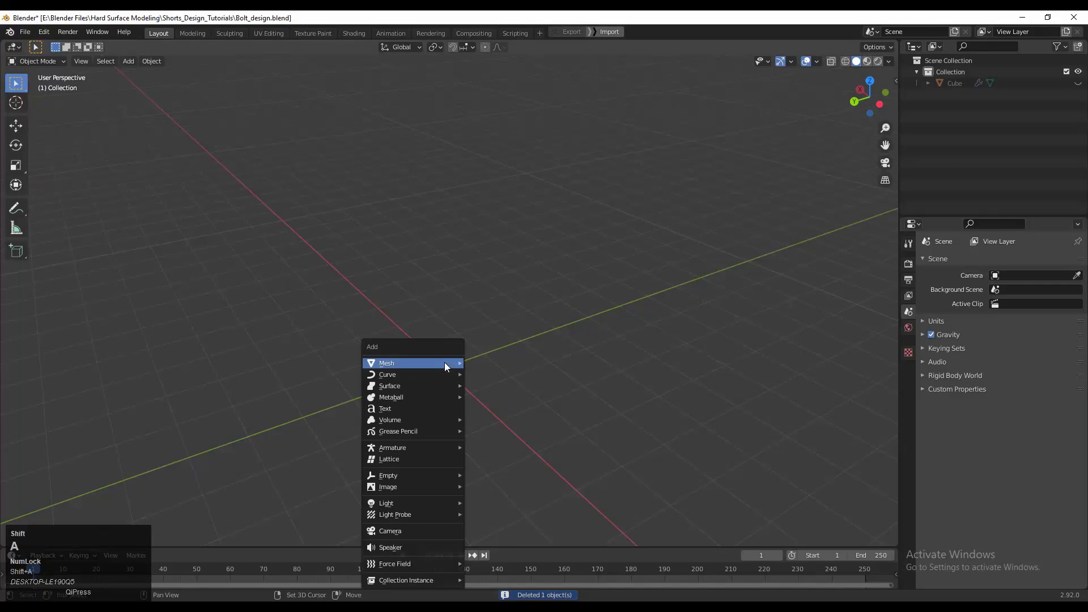
- Add a cube mesh to the scene and start editing it in vertex selection mode
{"action": "key", "text": "Escape"}
{"action": "key", "text": "shift+a"}
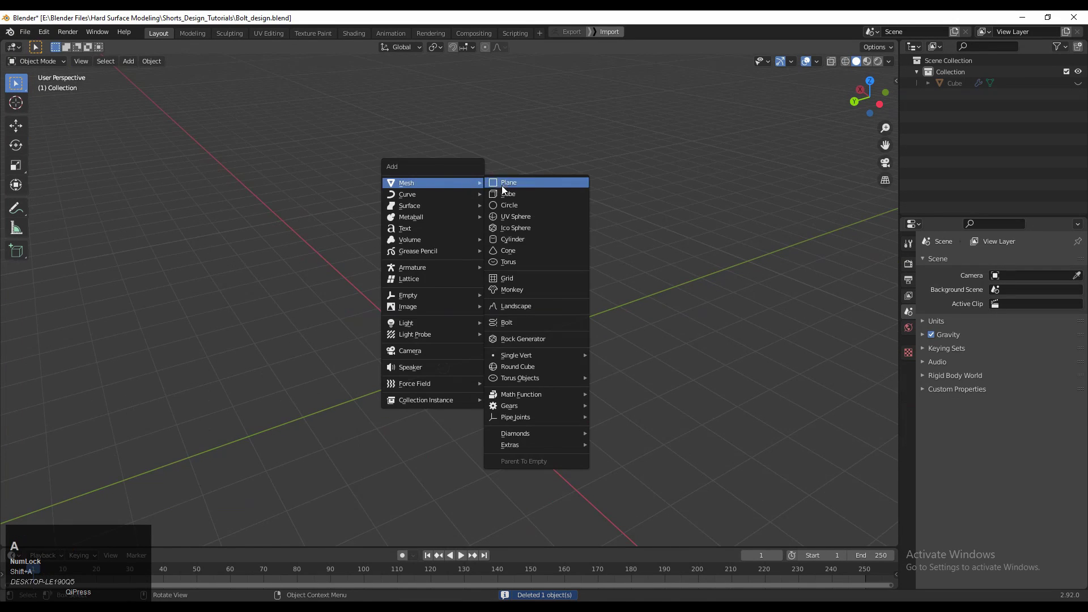
{"action": "left_click", "coordinate": [501, 192]}
{"action": "key", "text": "Tab"}
{"action": "key", "text": "1"}
- Select the cube's four top corner vertices and bevel them as vertices, turning the top face into an octagon
{"action": "left_click", "coordinate": [425, 364]}
{"action": "left_click", "coordinate": [513, 335], "text": "shift"}
{"action": "left_click", "coordinate": [459, 295], "text": "shift"}
{"action": "left_click", "coordinate": [374, 318], "text": "shift"}
{"action": "key", "text": "ctrl+b"}
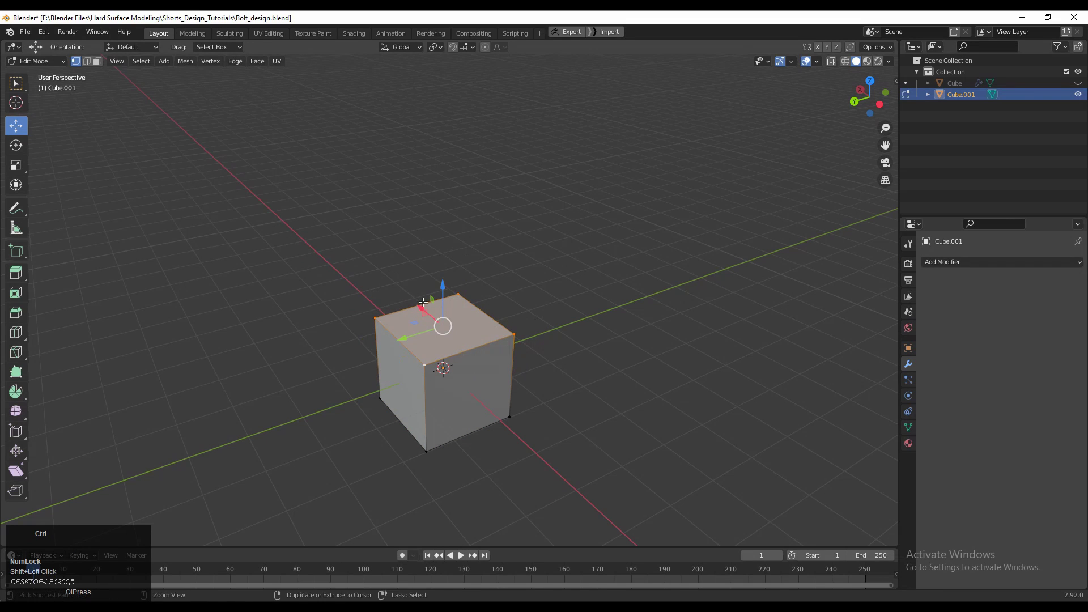
{"action": "left_click", "coordinate": [439, 229]}
{"action": "left_click", "coordinate": [127, 333]}
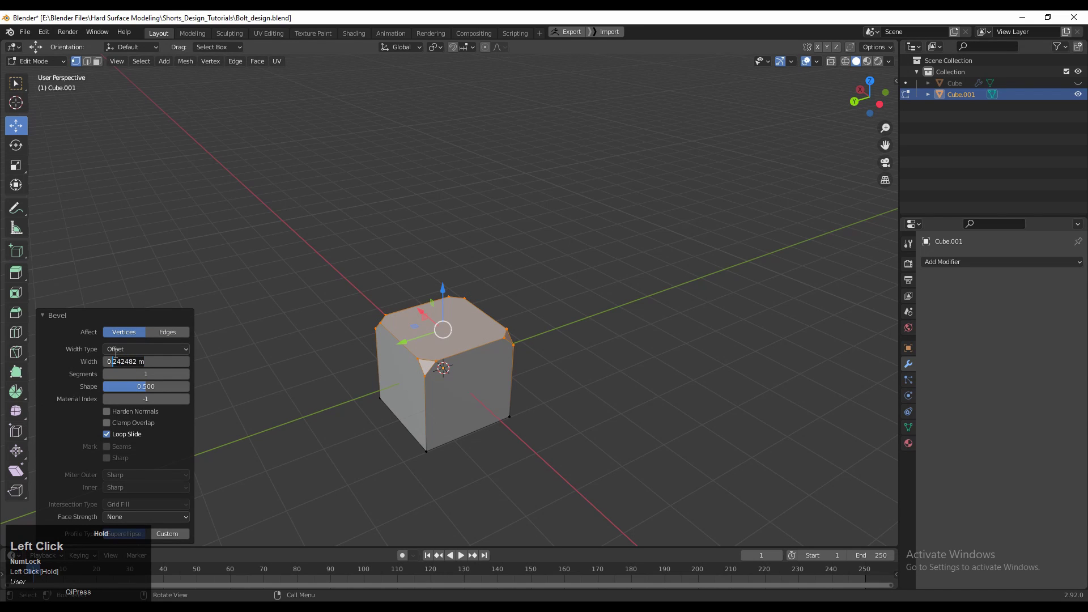
- Extrude the octagonal top face upward into a tall shaft, raising it in snapped increments
{"action": "middle_click_drag", "start_coordinate": [454, 363], "coordinate": [481, 375]}
{"action": "key", "text": "3"}
{"action": "left_click", "coordinate": [449, 354]}
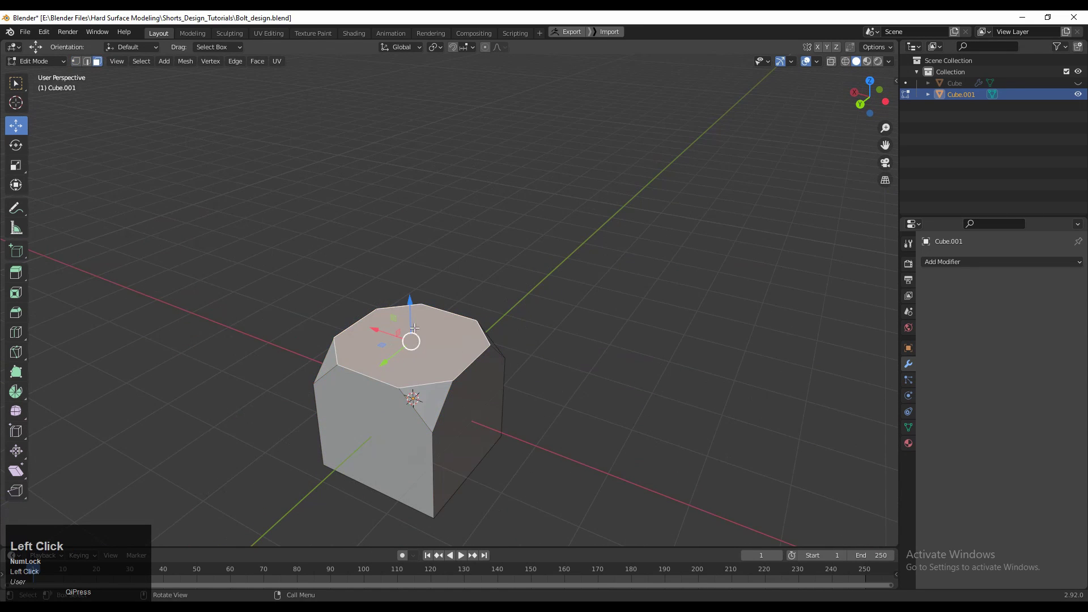
{"action": "key", "text": "e"}
{"action": "left_click", "coordinate": [431, 266]}
{"action": "middle_click_drag", "start_coordinate": [431, 267], "coordinate": [444, 262]}
{"action": "left_click_drag", "start_coordinate": [444, 262], "coordinate": [448, 189], "text": "ctrl"}
- Add one centered vertical loop cut to each of the four main side faces of the octagonal shaft
{"action": "middle_click_drag", "start_coordinate": [453, 249], "coordinate": [411, 295]}
{"action": "key", "text": "ctrl+r"}
{"action": "left_click", "coordinate": [479, 234]}
{"action": "right_click", "coordinate": [485, 230]}
{"action": "middle_click_drag", "start_coordinate": [510, 247], "coordinate": [641, 248]}
{"action": "key", "text": "ctrl+r"}
{"action": "left_click", "coordinate": [396, 265]}
{"action": "right_click", "coordinate": [394, 269]}
{"action": "middle_click_drag", "start_coordinate": [392, 272], "coordinate": [473, 264]}
{"action": "key", "text": "ctrl+r"}
{"action": "left_click", "coordinate": [340, 280]}
{"action": "right_click", "coordinate": [338, 285]}
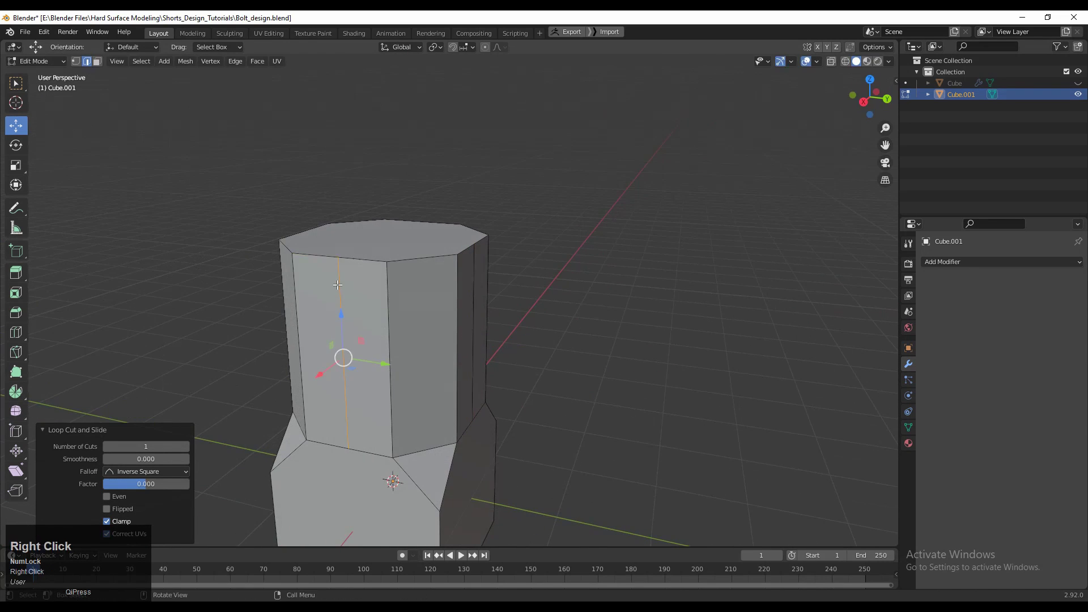
{"action": "middle_click_drag", "start_coordinate": [338, 285], "coordinate": [484, 289]}
{"action": "key", "text": "ctrl+r"}
{"action": "left_click", "coordinate": [499, 290]}
{"action": "right_click", "coordinate": [503, 292]}
- Add two centered loop cuts crossing on the bottom face of the lower block
{"action": "middle_click_drag", "start_coordinate": [509, 471], "coordinate": [527, 267], "text": "shift"}
{"action": "key", "text": "ctrl+r"}
{"action": "left_click", "coordinate": [505, 285]}
{"action": "right_click", "coordinate": [505, 286]}
{"action": "key", "text": "ctrl+r"}
{"action": "left_click", "coordinate": [499, 310]}
{"action": "right_click", "coordinate": [498, 310]}
- Connect the shaft's lower midpoint vertices to the bottom face's edge midpoints on each side of the lower block
{"action": "key", "text": "1"}
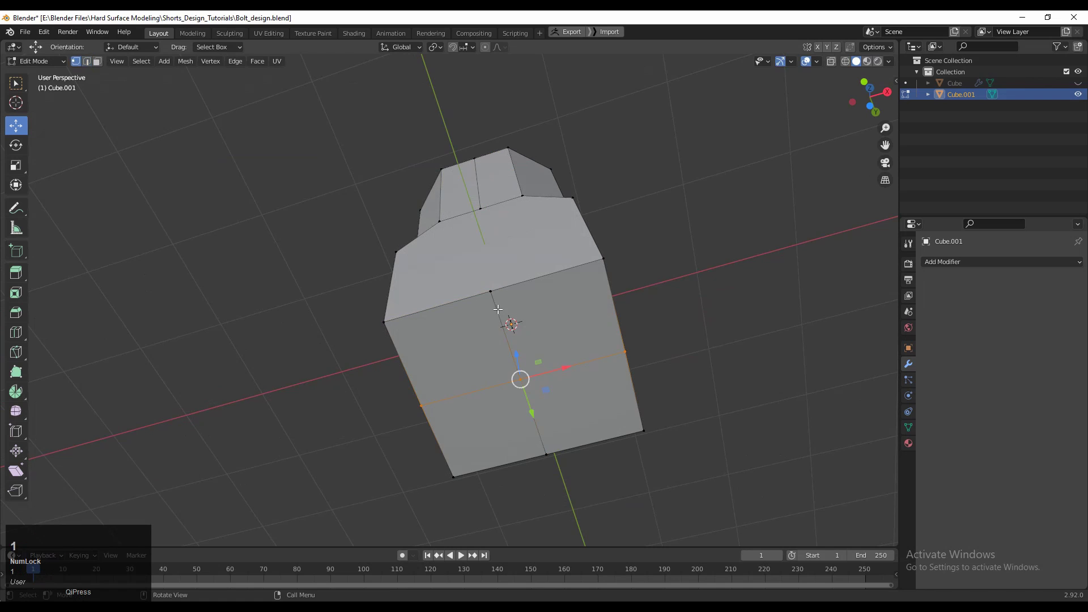
{"action": "key", "text": "w"}
{"action": "left_click", "coordinate": [481, 209]}
{"action": "left_click", "coordinate": [490, 291], "text": "shift"}
{"action": "right_click", "coordinate": [475, 249]}
{"action": "left_click", "coordinate": [468, 352]}
{"action": "left_click", "coordinate": [467, 349]}
{"action": "middle_click_drag", "start_coordinate": [467, 351], "coordinate": [434, 275]}
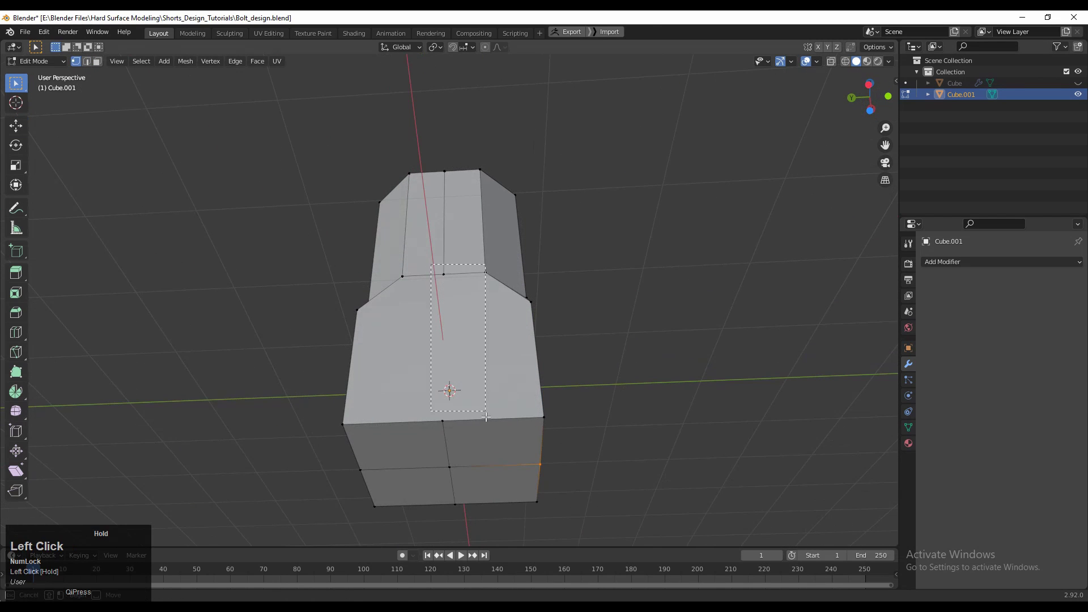
{"action": "right_click", "coordinate": [451, 324]}
{"action": "middle_click_drag", "start_coordinate": [451, 322], "coordinate": [397, 203]}
{"action": "left_click_drag", "start_coordinate": [397, 201], "coordinate": [455, 385]}
{"action": "middle_click_drag", "start_coordinate": [396, 327], "coordinate": [453, 235]}
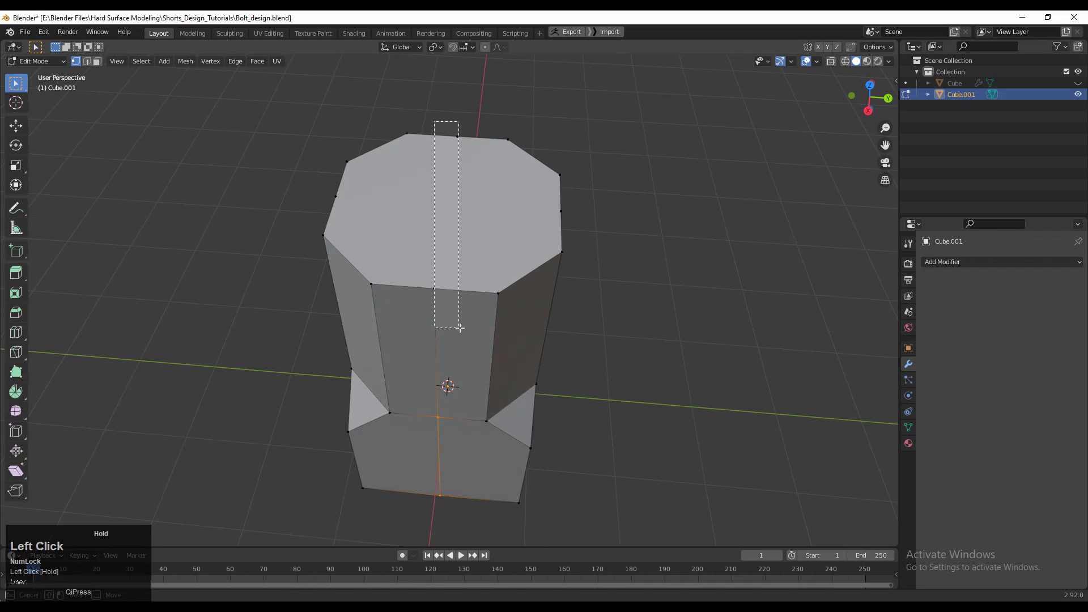
- Connect the opposite midpoint vertices across the octagonal top face in both directions
{"action": "left_click_drag", "start_coordinate": [459, 329], "coordinate": [460, 328]}
{"action": "middle_click_drag", "start_coordinate": [419, 181], "coordinate": [444, 170]}
{"action": "right_click", "coordinate": [444, 154]}
{"action": "left_click", "coordinate": [444, 147]}
{"action": "middle_click_drag", "start_coordinate": [476, 236], "coordinate": [592, 207]}
{"action": "left_click_drag", "start_coordinate": [493, 76], "coordinate": [541, 213]}
{"action": "right_click", "coordinate": [512, 132]}
{"action": "left_click", "coordinate": [513, 129]}
- Delete the vertices of three quarters of the mesh from top view, keeping the positive X, positive Y quarter, and turn X-ray off
{"action": "middle_click_drag", "start_coordinate": [505, 238], "coordinate": [748, 162]}
{"action": "left_click", "coordinate": [868, 86]}
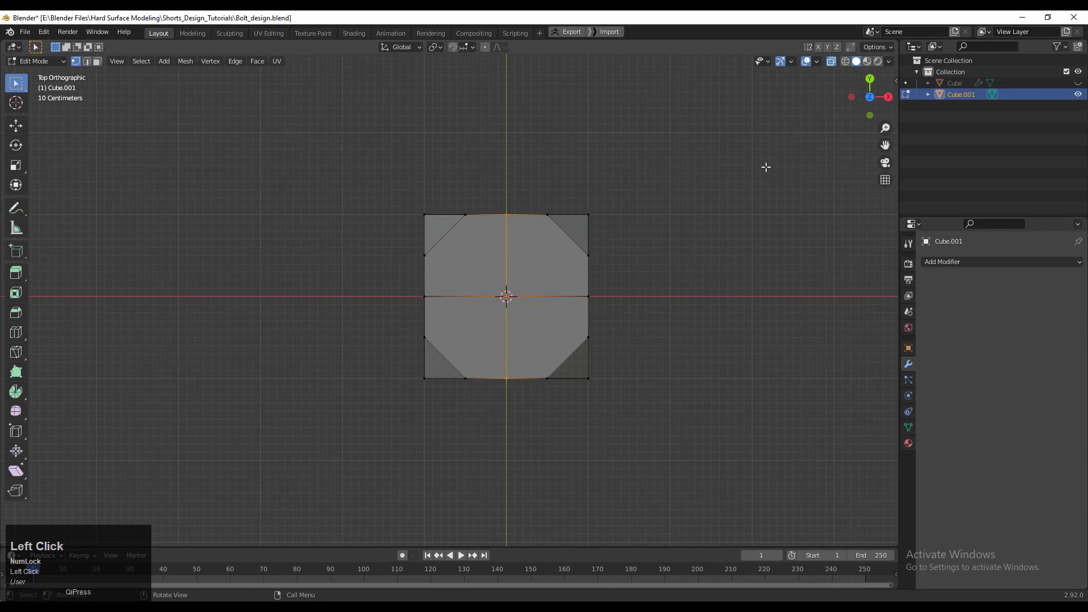
{"action": "left_click_drag", "start_coordinate": [726, 116], "coordinate": [493, 473]}
{"action": "left_click_drag", "start_coordinate": [656, 298], "coordinate": [260, 501]}
{"action": "left_click_drag", "start_coordinate": [497, 178], "coordinate": [255, 548], "text": "shift"}
{"action": "key", "text": "x"}
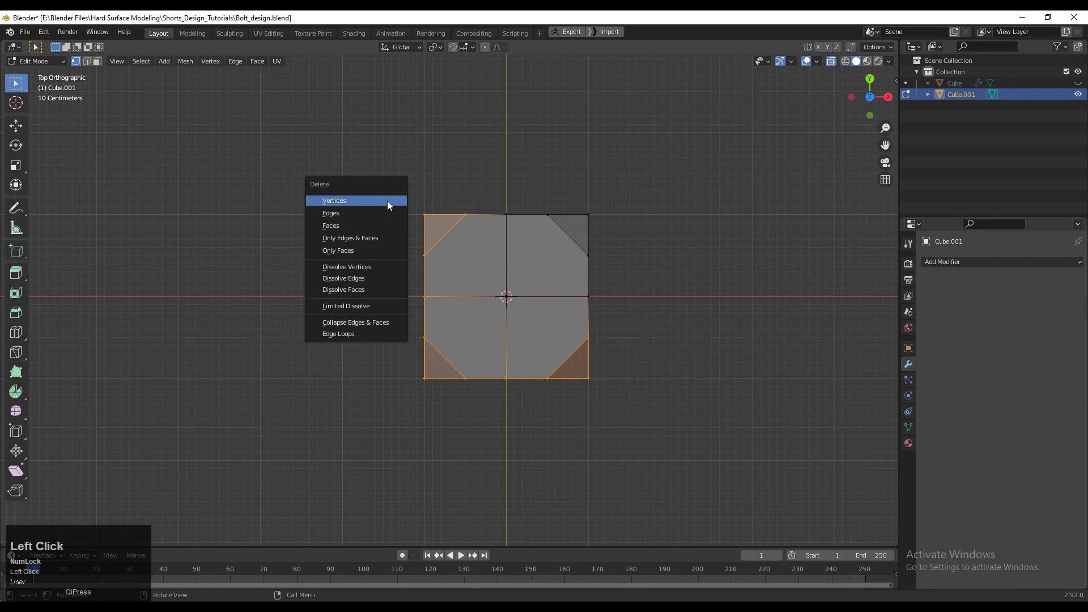
{"action": "left_click", "coordinate": [387, 200]}
{"action": "middle_click_drag", "start_coordinate": [591, 208], "coordinate": [525, 267], "text": "shift"}
{"action": "left_click", "coordinate": [832, 61]}
- Add a centered vertical loop cut to the diagonal face of the upper shaft
{"action": "middle_click_drag", "start_coordinate": [671, 272], "coordinate": [399, 173]}
{"action": "scroll", "coordinate": [399, 173], "scroll_direction": "up", "scroll_amount": 2}
{"action": "key", "text": "ctrl+r"}
{"action": "left_click", "coordinate": [409, 278]}
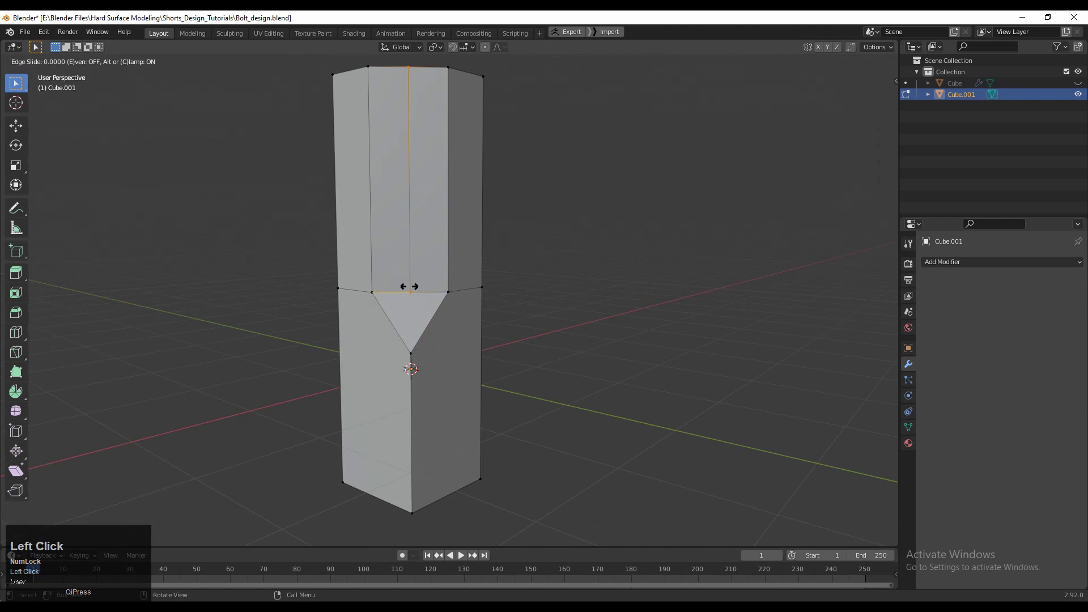
{"action": "right_click", "coordinate": [410, 286]}
- Add supporting loop cuts near both vertical edges of the diagonal shaft face at slide factors 0.8 and -0.8
{"action": "middle_click_drag", "start_coordinate": [440, 345], "coordinate": [455, 311], "text": "shift"}
{"action": "scroll", "coordinate": [454, 311], "scroll_direction": "up", "scroll_amount": 2}
{"action": "key", "text": "ctrl+r"}
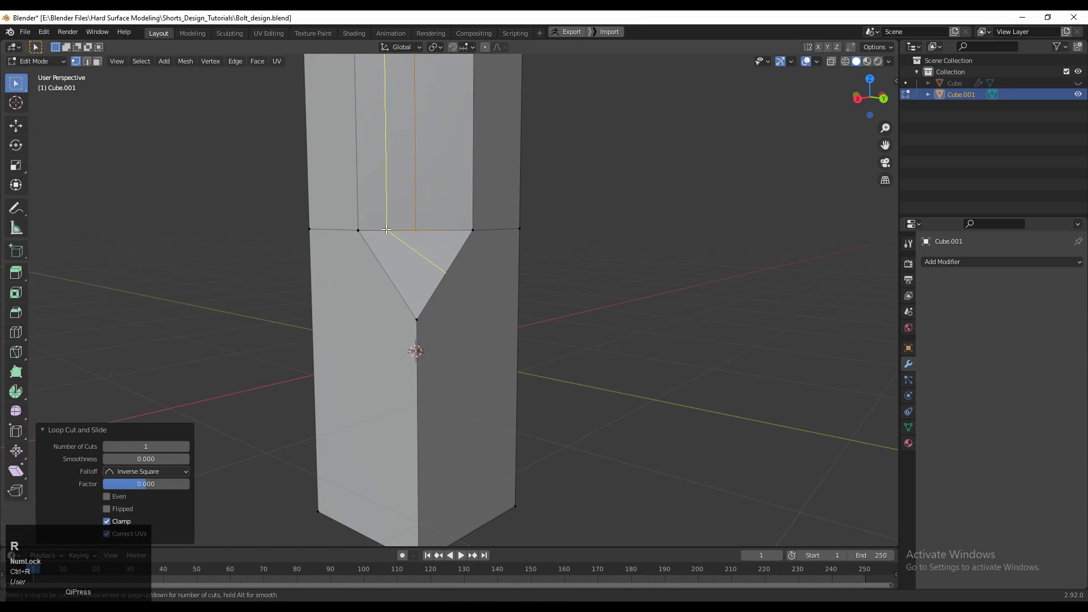
{"action": "left_click", "coordinate": [386, 231]}
{"action": "key", "text": "ctrl"}
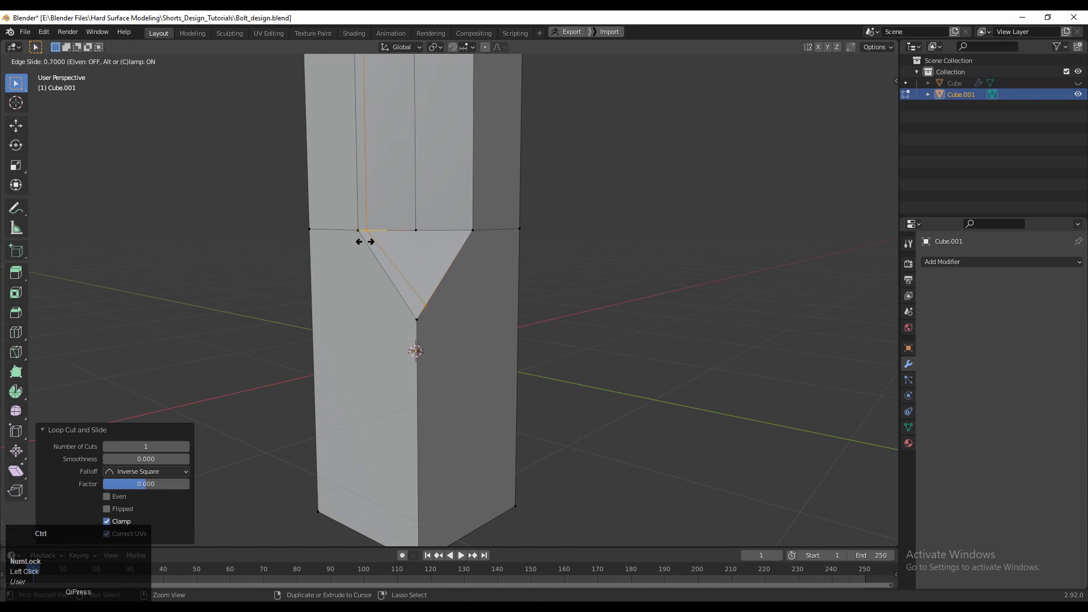
{"action": "left_click", "coordinate": [364, 242]}
{"action": "key", "text": "g"}
{"action": "key", "text": "g"}
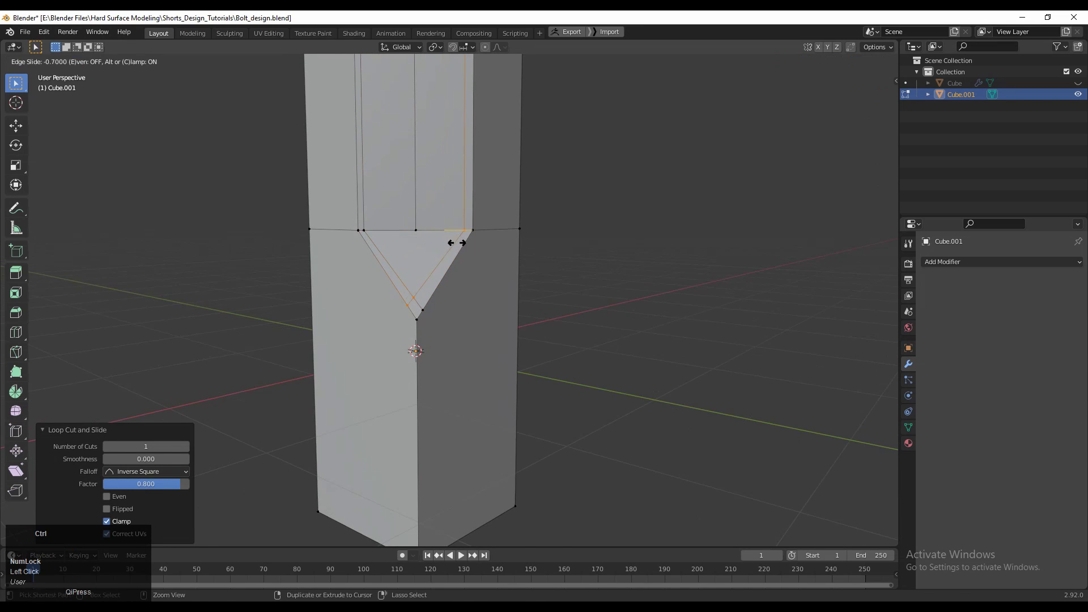
{"action": "left_click", "coordinate": [462, 247]}
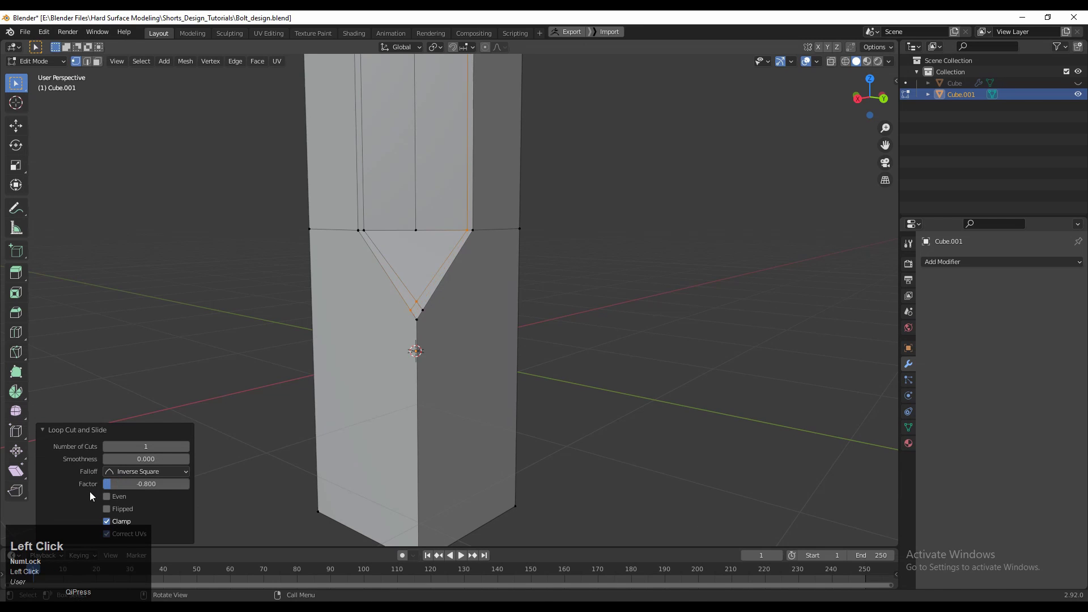
- Add loop cuts across the bottom face close to its two outer edges at slide factors 0.9 and -0.9
{"action": "middle_click_drag", "start_coordinate": [394, 338], "coordinate": [372, 311]}
{"action": "key", "text": "g"}
{"action": "key", "text": "g"}
{"action": "left_click", "coordinate": [520, 320]}
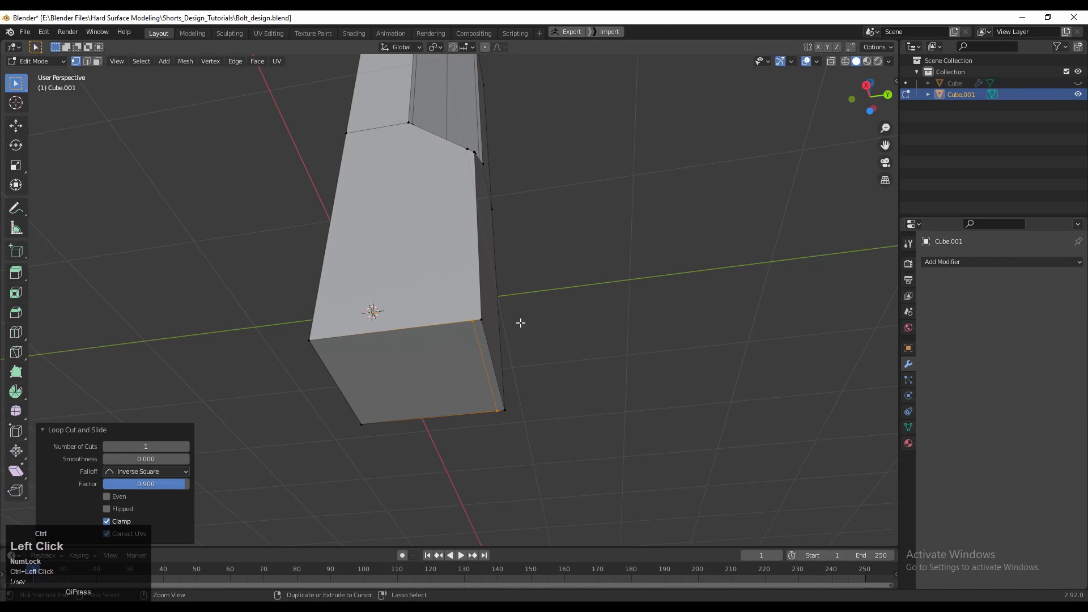
{"action": "middle_click_drag", "start_coordinate": [520, 321], "coordinate": [417, 340]}
{"action": "key", "text": "g"}
{"action": "key", "text": "g"}
{"action": "left_click", "coordinate": [362, 287]}
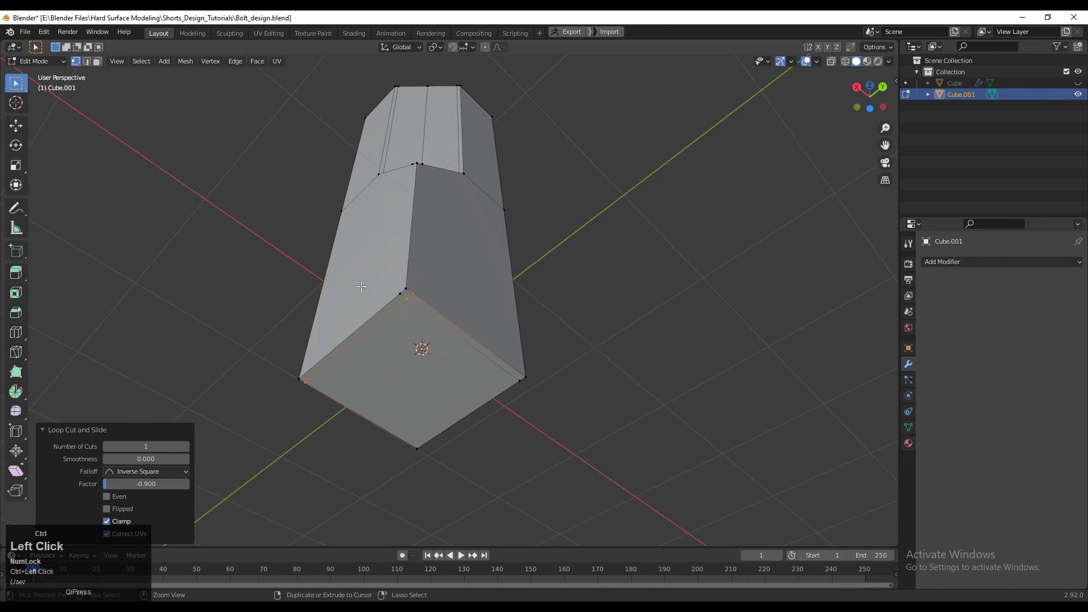
- Connect the bottom cuts to the vertices beside the triangle's tip with vertical edges on both outer sides
{"action": "middle_click_drag", "start_coordinate": [419, 292], "coordinate": [401, 178]}
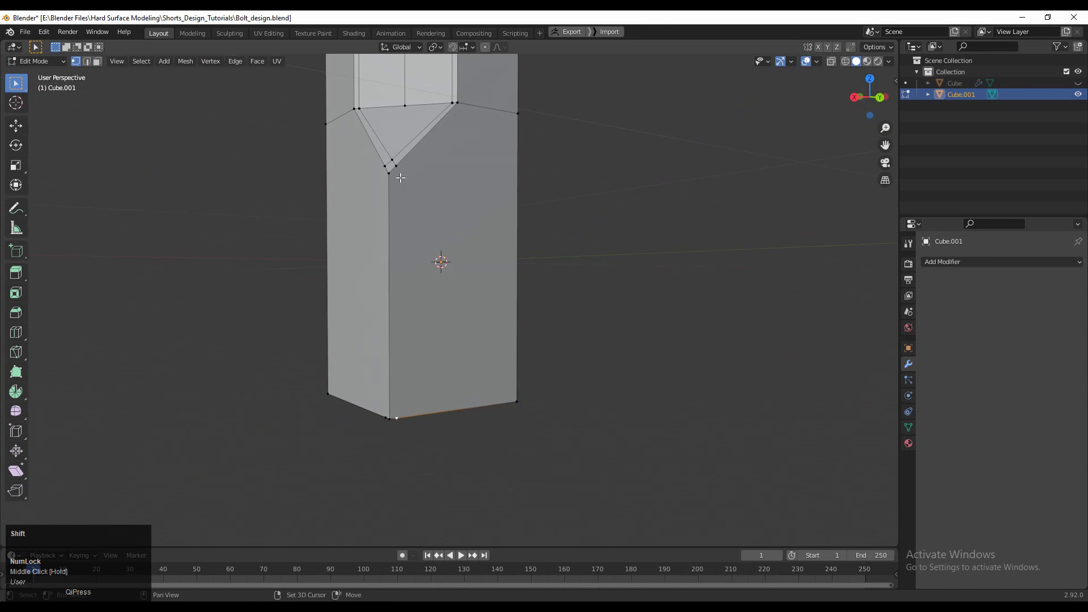
{"action": "right_click", "coordinate": [411, 219]}
{"action": "middle_click_drag", "start_coordinate": [397, 242], "coordinate": [441, 324]}
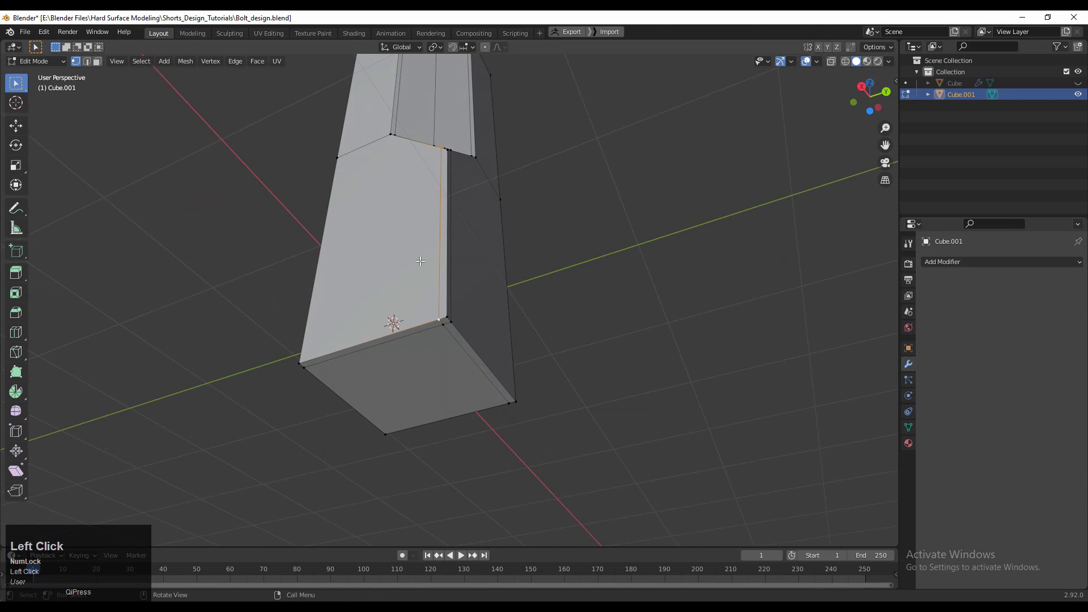
- Connect the triangular face's upper midpoint to the inner vertex above its tip
{"action": "middle_click_drag", "start_coordinate": [420, 261], "coordinate": [530, 297]}
{"action": "scroll", "coordinate": [543, 265], "scroll_direction": "down", "scroll_amount": 3}
{"action": "left_click", "coordinate": [437, 253], "text": "shift"}
{"action": "right_click", "coordinate": [441, 284]}
{"action": "left_click", "coordinate": [441, 283]}
{"action": "middle_click_drag", "start_coordinate": [474, 309], "coordinate": [506, 321]}
{"action": "left_click", "coordinate": [494, 230]}
- Cut the narrow strips along both slanted sides of the triangle near its upper corners at slide factors -0.8 and 0.8
{"action": "scroll", "coordinate": [515, 335], "scroll_direction": "up", "scroll_amount": 1}
{"action": "scroll", "coordinate": [515, 334], "scroll_direction": "up", "scroll_amount": 2}
{"action": "key", "text": "ctrl+r"}
{"action": "left_click", "coordinate": [462, 312]}
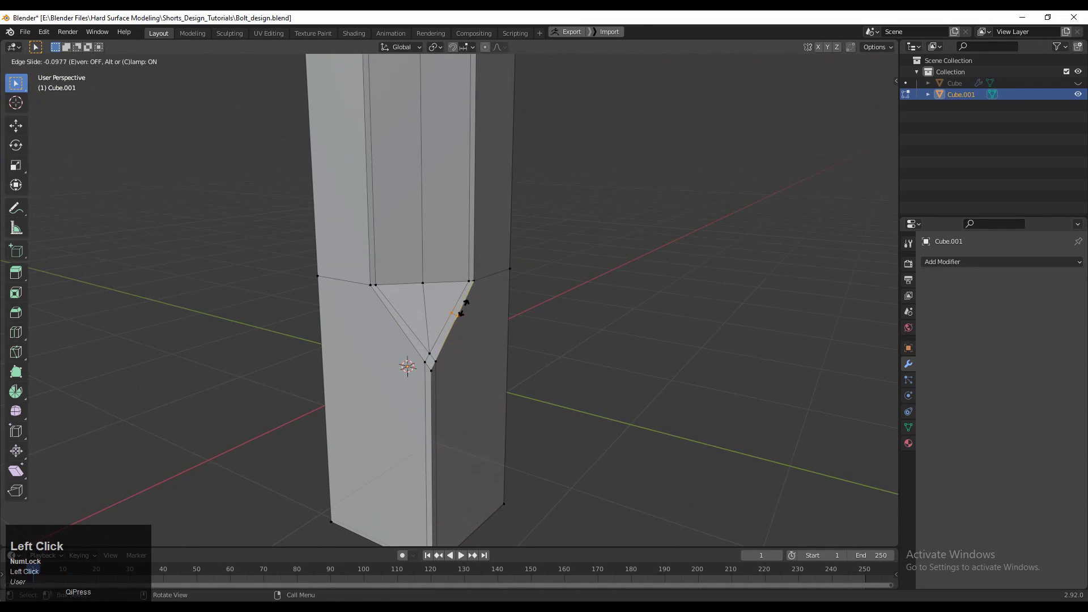
{"action": "left_click", "coordinate": [477, 282], "text": "ctrl"}
{"action": "key", "text": "ctrl+r"}
{"action": "left_click", "coordinate": [380, 306], "text": "ctrl"}
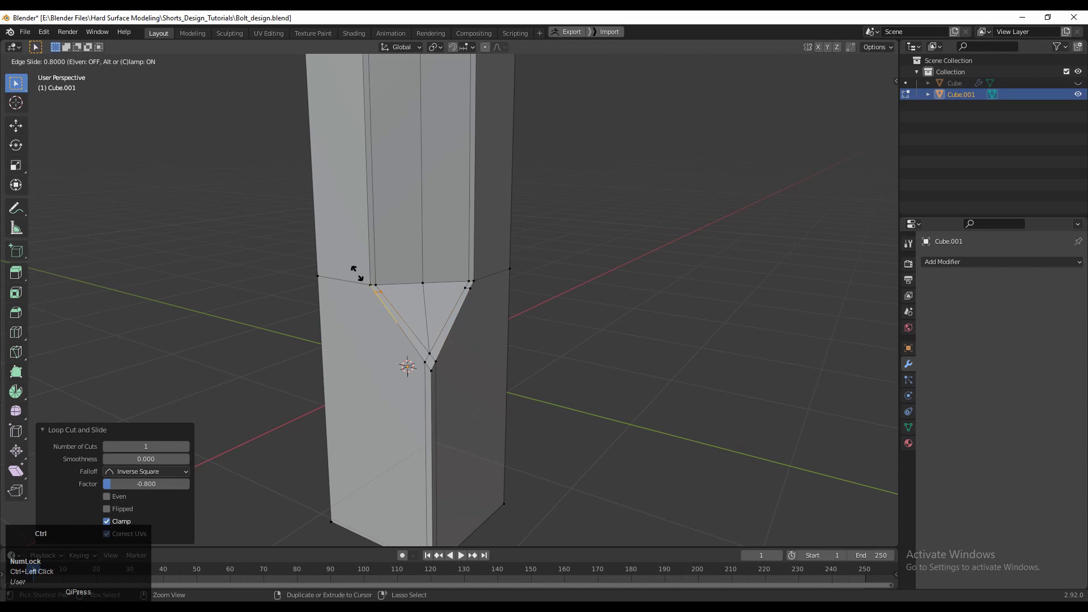
{"action": "left_click", "coordinate": [357, 273]}
- Connect the two new strip cuts with a horizontal edge across the triangular face
{"action": "scroll", "coordinate": [357, 273], "scroll_direction": "up", "scroll_amount": 4}
{"action": "left_click", "coordinate": [165, 265]}
{"action": "left_click", "coordinate": [501, 252], "text": "shift"}
{"action": "right_click", "coordinate": [420, 248]}
{"action": "left_click", "coordinate": [420, 249]}
- Slide the horizontal line's two outer end vertices up along the triangle's slanted edges by factors of about 0.118 and 0.104
{"action": "left_click", "coordinate": [140, 266]}
{"action": "middle_click_drag", "start_coordinate": [141, 267], "coordinate": [179, 275], "text": "shift"}
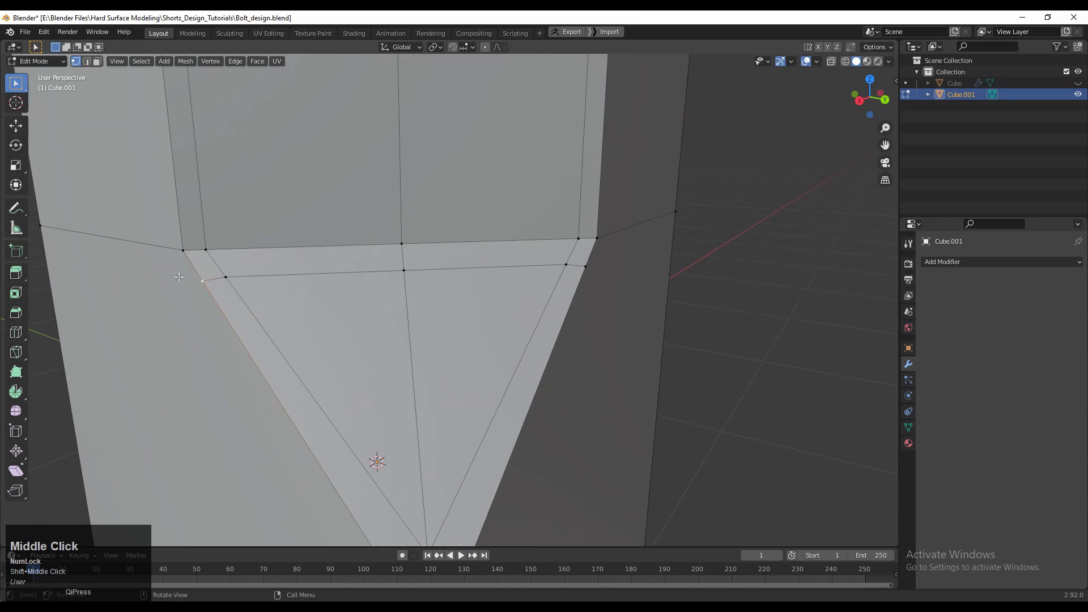
{"action": "key", "text": "g"}
{"action": "key", "text": "g"}
{"action": "left_click", "coordinate": [175, 274]}
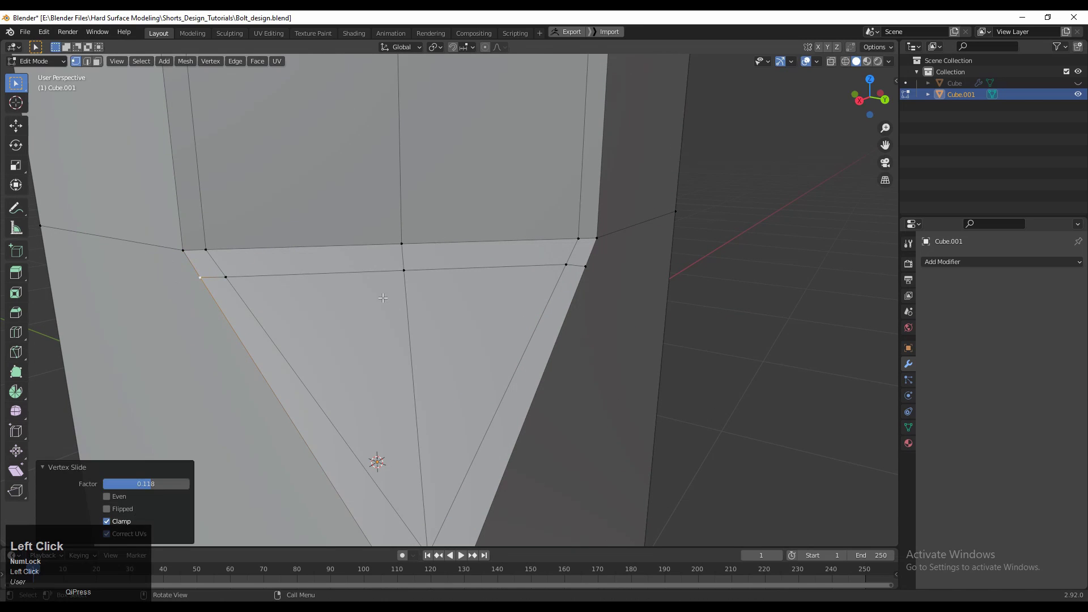
{"action": "left_click", "coordinate": [584, 267]}
{"action": "key", "text": "g"}
{"action": "key", "text": "g"}
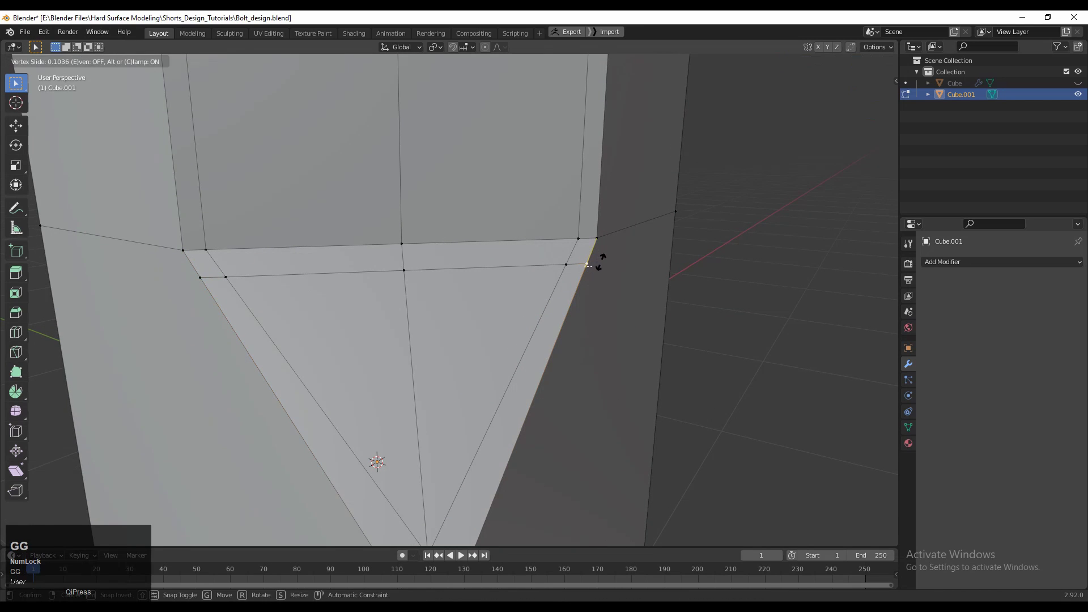
{"action": "left_click", "coordinate": [590, 264]}
- From the right view, knife a horizontal cut from the slid vertex across the side face to its far edge
{"action": "middle_click_drag", "start_coordinate": [600, 260], "coordinate": [486, 299]}
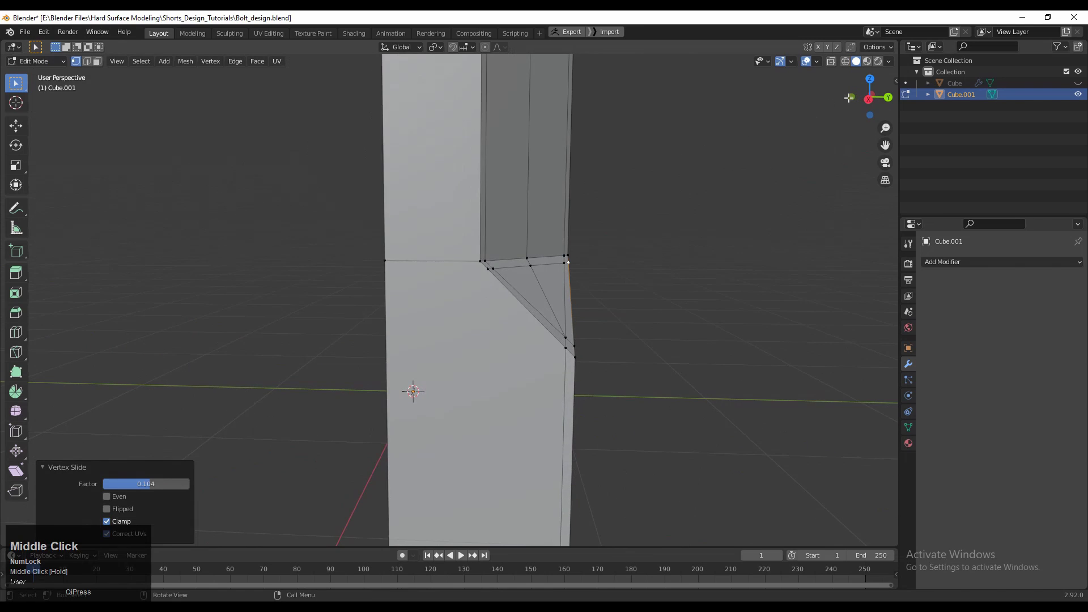
{"action": "left_click", "coordinate": [868, 100]}
{"action": "scroll", "coordinate": [532, 197], "scroll_direction": "up", "scroll_amount": 5}
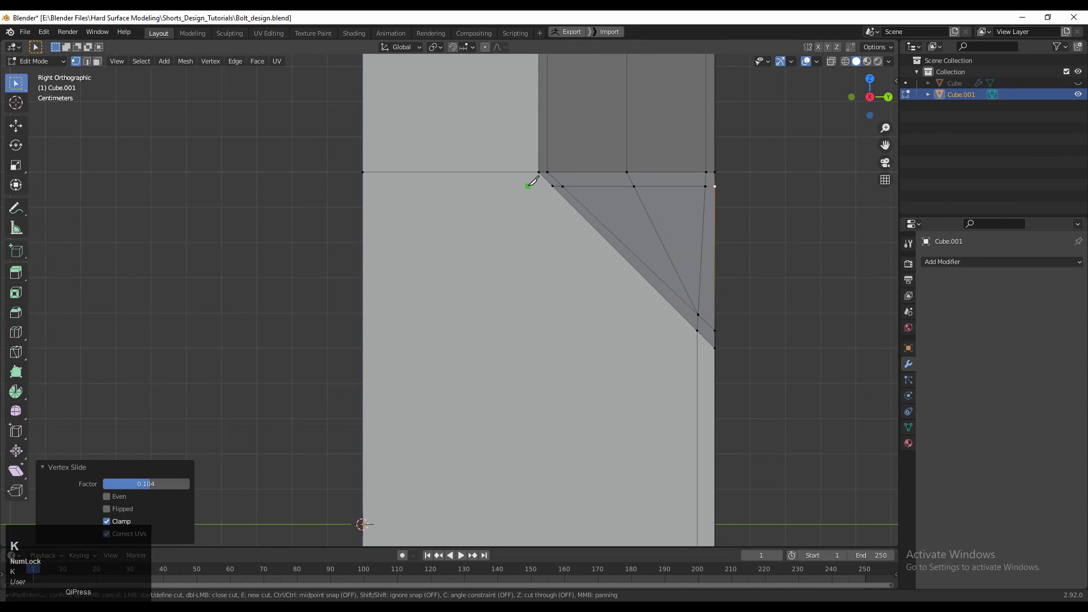
{"action": "left_click", "coordinate": [17, 352]}
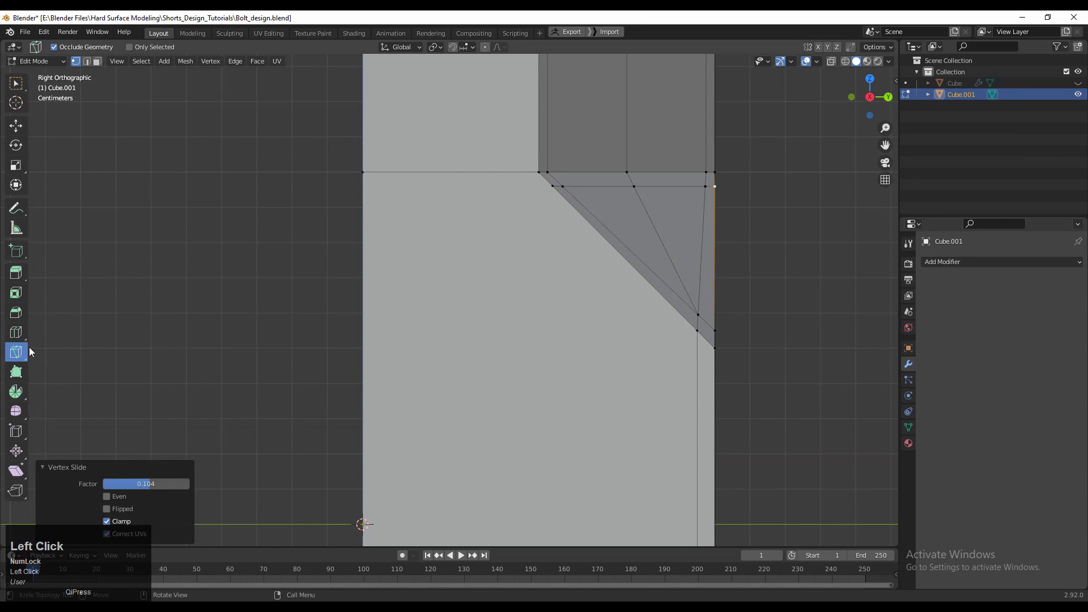
{"action": "left_click", "coordinate": [554, 185]}
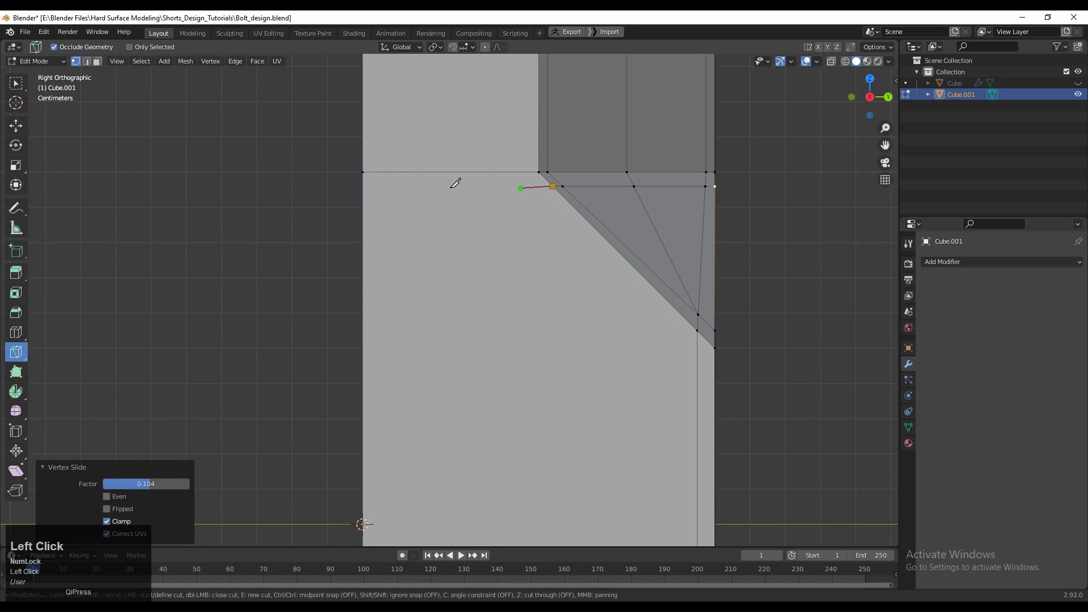
{"action": "left_click", "coordinate": [340, 182]}
{"action": "key", "text": "space"}
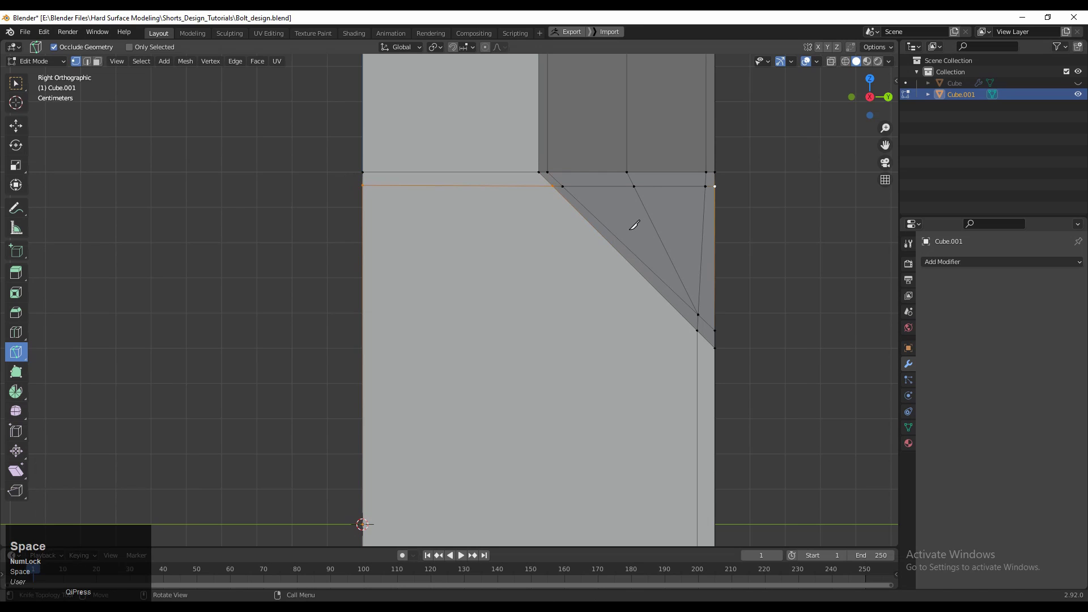
- From the back view, knife a matching horizontal cut from the triangle's outer vertex across to the far edge
{"action": "left_click", "coordinate": [888, 97]}
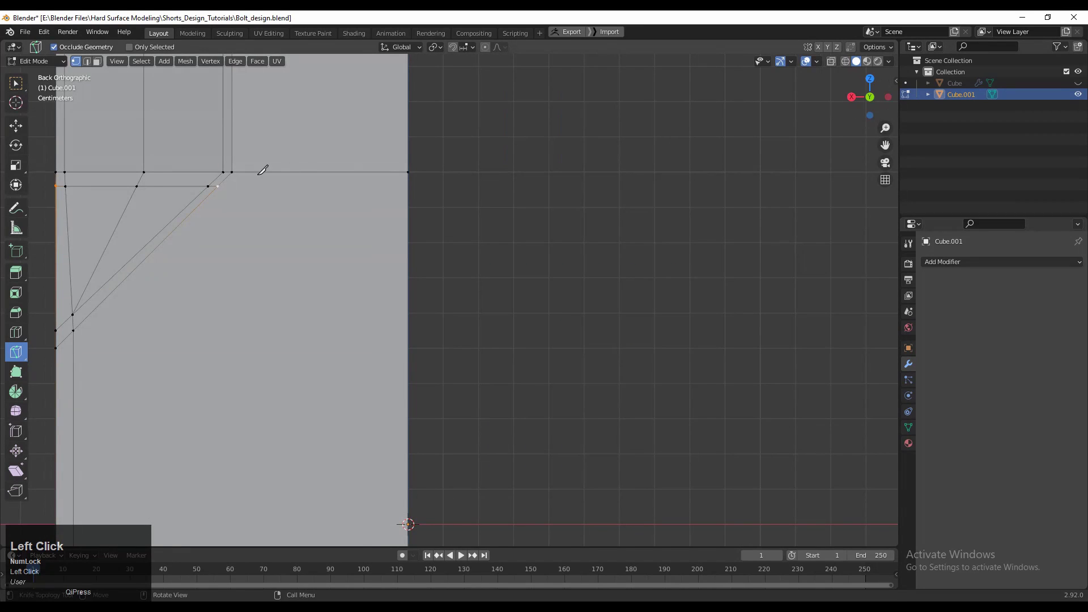
{"action": "left_click", "coordinate": [220, 185]}
{"action": "key", "text": "space"}
- Merge all of the mesh's vertices by distance at 0.001 m, then clear the selection
{"action": "middle_click_drag", "start_coordinate": [437, 182], "coordinate": [401, 275]}
{"action": "key", "text": "c"}
{"action": "scroll", "coordinate": [272, 223], "scroll_direction": "down", "scroll_amount": 4}
{"action": "key", "text": "m"}
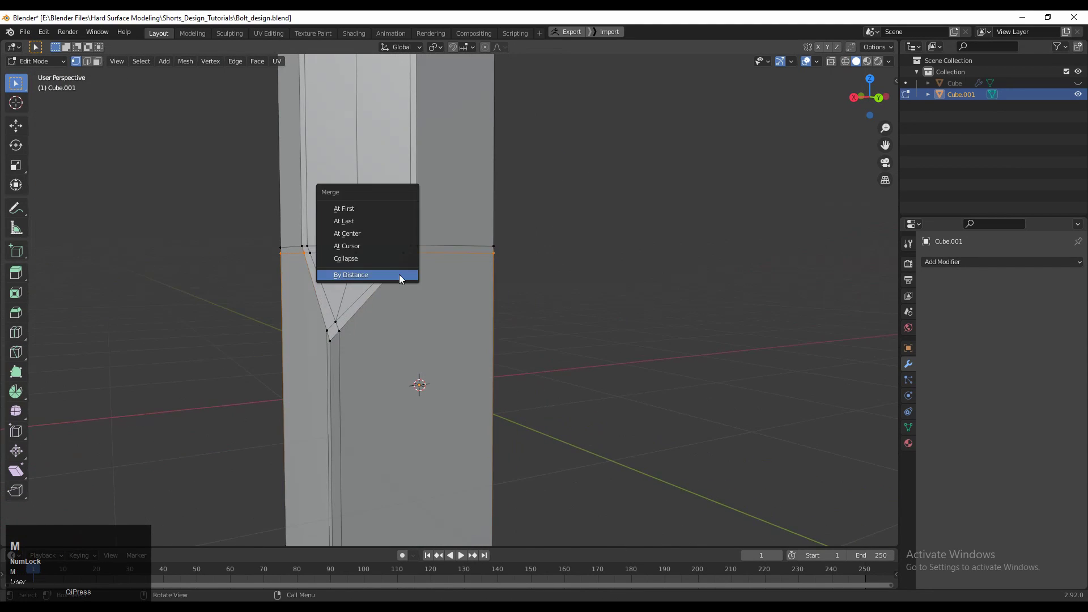
{"action": "key", "text": "a"}
{"action": "key", "text": "m"}
{"action": "left_click", "coordinate": [446, 253]}
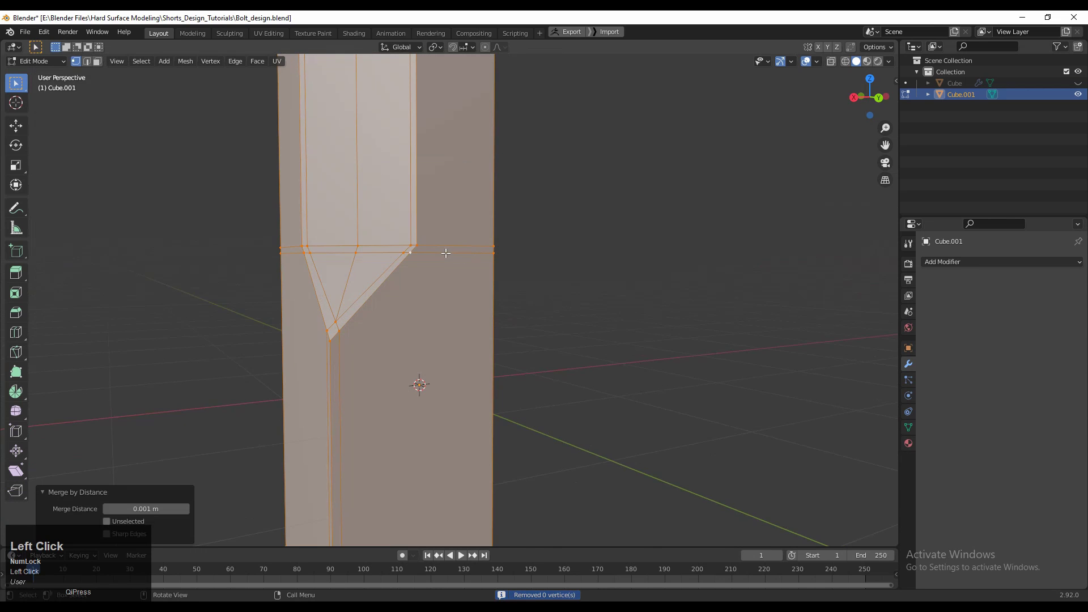
{"action": "middle_click_drag", "start_coordinate": [445, 253], "coordinate": [431, 309]}
{"action": "key", "text": "alt+a"}
- Add a loop cut across the narrow vertical corner strips close below the triangle's tip at slide factor -0.9
{"action": "mouse_move", "coordinate": [555, 343]}
{"action": "middle_mouse_down"}
{"action": "mouse_move", "coordinate": [470, 288]}
{"action": "mouse_move", "coordinate": [511, 360]}
{"action": "mouse_move", "coordinate": [567, 355]}
{"action": "middle_mouse_up"}
{"action": "middle_click_drag", "start_coordinate": [522, 445], "coordinate": [467, 396], "text": "shift"}
{"action": "key", "text": "ctrl+r"}
{"action": "left_click", "coordinate": [460, 395]}
{"action": "key", "text": "ctrl"}
{"action": "left_click", "coordinate": [456, 227], "text": "ctrl"}
- From the back view, knife a supporting cut down the shaft beside the chamfer edge, continuing diagonally parallel to the triangle to the outer corner
{"action": "middle_click_drag", "start_coordinate": [456, 227], "coordinate": [247, 306]}
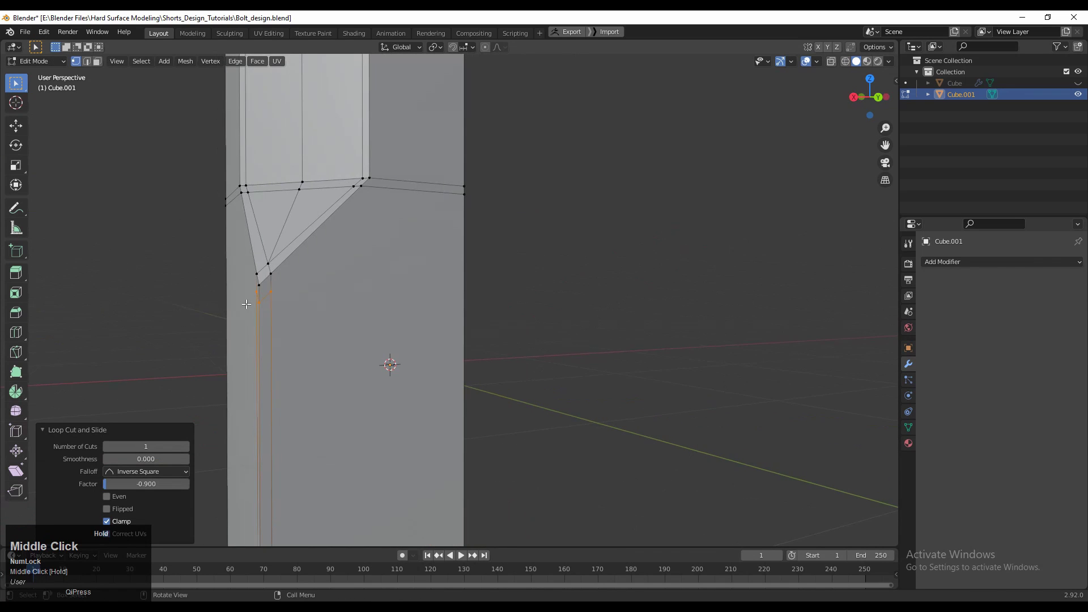
{"action": "middle_click_drag", "start_coordinate": [434, 189], "coordinate": [440, 329], "text": "shift"}
{"action": "left_click", "coordinate": [878, 97]}
{"action": "middle_click_drag", "start_coordinate": [362, 219], "coordinate": [394, 256], "text": "shift"}
{"action": "scroll", "coordinate": [422, 298], "scroll_direction": "down", "scroll_amount": 3}
{"action": "middle_click_drag", "start_coordinate": [376, 177], "coordinate": [437, 258], "text": "shift"}
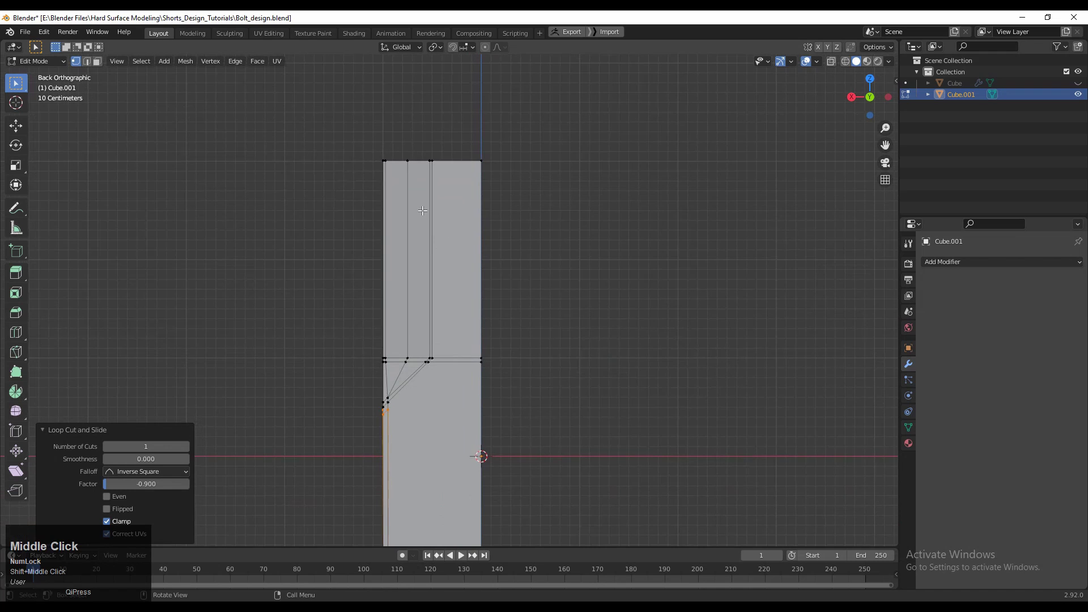
{"action": "left_click", "coordinate": [16, 352]}
{"action": "left_click", "coordinate": [444, 147]}
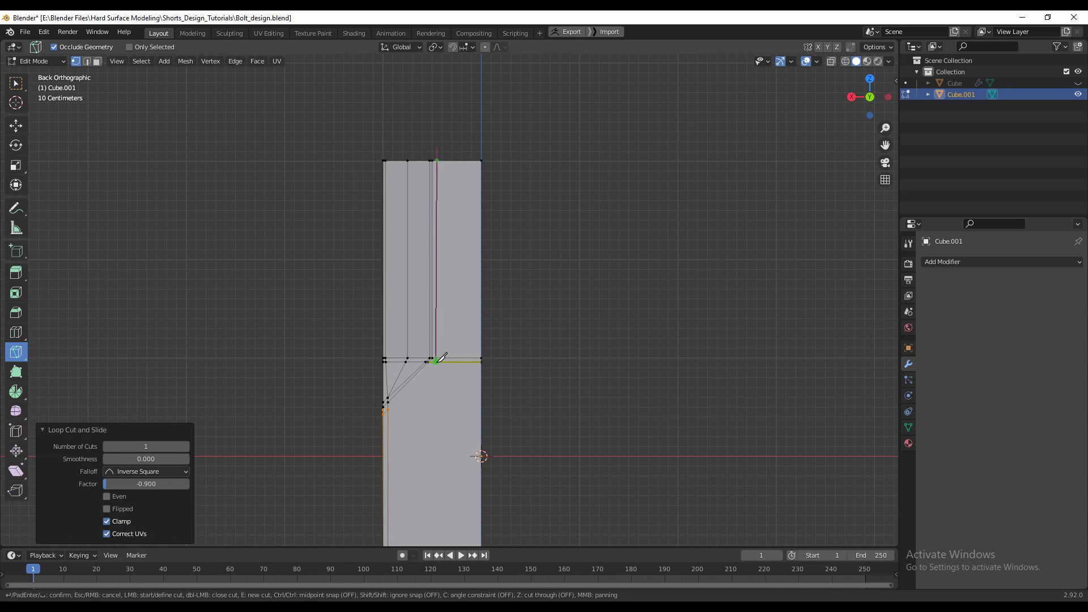
{"action": "left_click", "coordinate": [437, 360]}
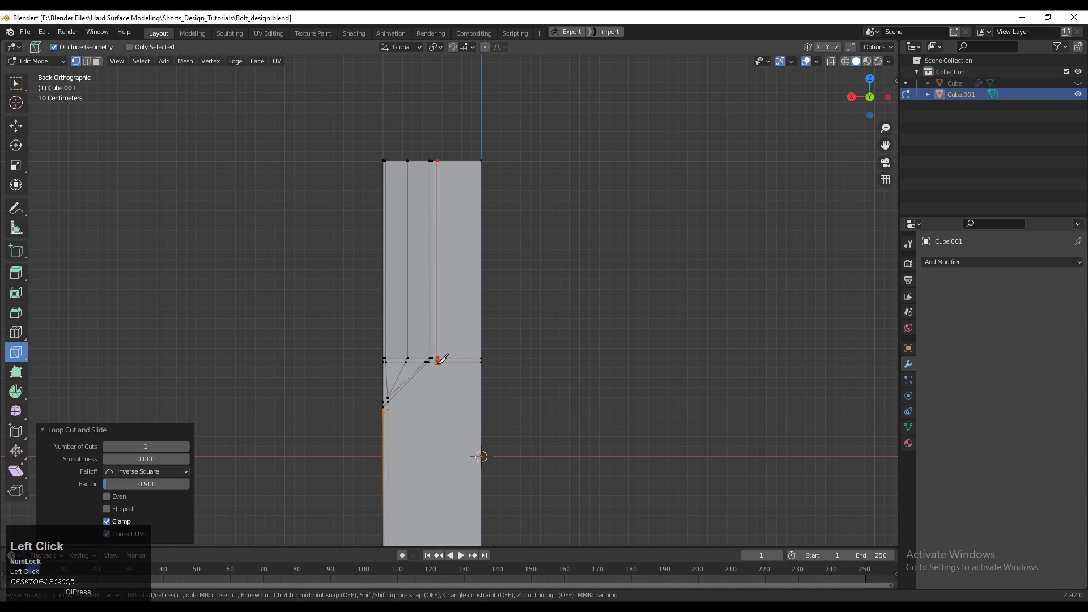
{"action": "left_click", "coordinate": [389, 410]}
{"action": "key", "text": "Return"}
- From the right view, knife a matching supporting cut down the shaft beside the chamfer and diagonally to the outer corner
{"action": "scroll", "coordinate": [354, 418], "scroll_direction": "up", "scroll_amount": 4}
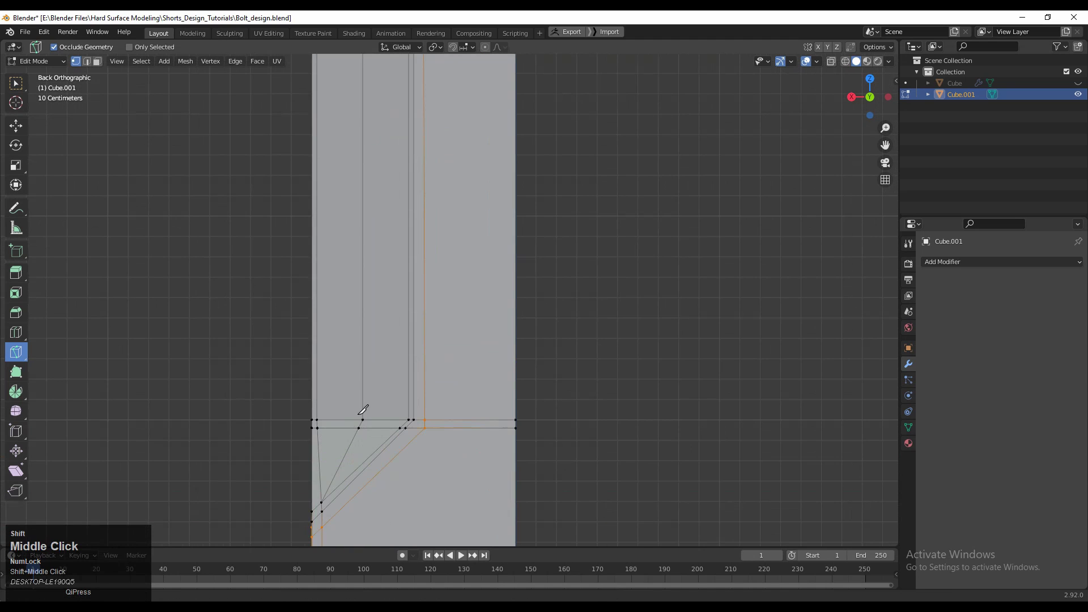
{"action": "middle_click_drag", "start_coordinate": [359, 414], "coordinate": [424, 310], "text": "shift"}
{"action": "scroll", "coordinate": [462, 218], "scroll_direction": "down", "scroll_amount": 1}
{"action": "middle_click_drag", "start_coordinate": [419, 142], "coordinate": [418, 249], "text": "shift"}
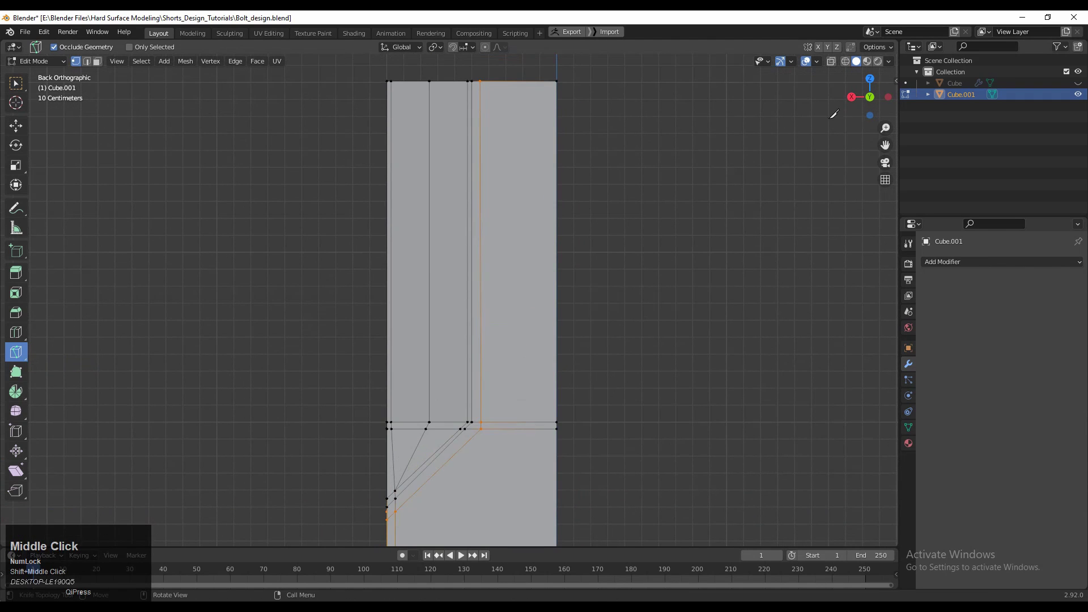
{"action": "left_click", "coordinate": [852, 97]}
{"action": "left_click", "coordinate": [454, 63]}
{"action": "left_click", "coordinate": [449, 423]}
{"action": "left_click", "coordinate": [533, 510]}
{"action": "key", "text": "space"}
- Merge all of the mesh's vertices by distance
{"action": "middle_click_drag", "start_coordinate": [608, 474], "coordinate": [491, 327]}
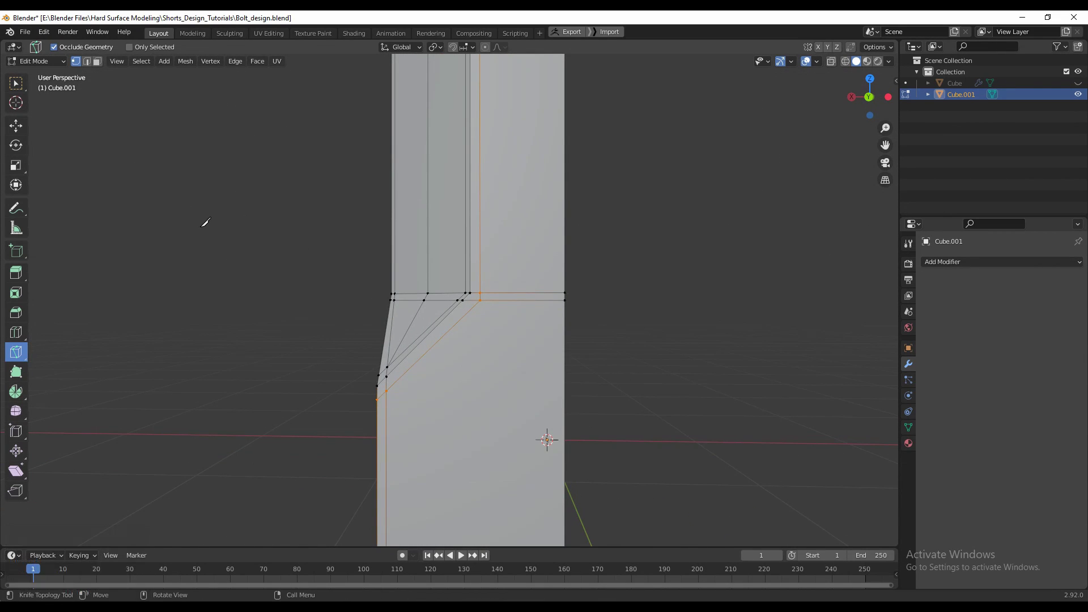
{"action": "key", "text": "w"}
{"action": "middle_click_drag", "start_coordinate": [482, 89], "coordinate": [412, 310], "text": "shift"}
{"action": "scroll", "coordinate": [476, 337], "scroll_direction": "up", "scroll_amount": 2}
{"action": "key", "text": "a"}
{"action": "key", "text": "m"}
{"action": "left_click", "coordinate": [413, 311]}
- From the back view, knife a horizontal cut from the new diagonal's vertex on the corner support edge across the block to its far edge
{"action": "middle_click_drag", "start_coordinate": [498, 290], "coordinate": [416, 354]}
{"action": "scroll", "coordinate": [462, 342], "scroll_direction": "up", "scroll_amount": 4}
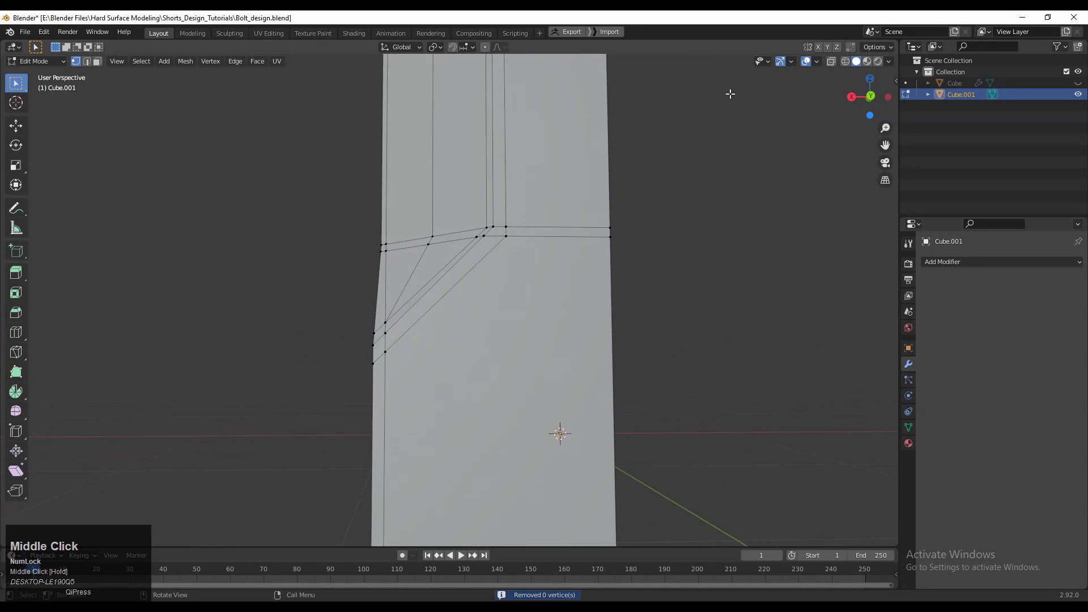
{"action": "left_click", "coordinate": [873, 96]}
{"action": "middle_click_drag", "start_coordinate": [615, 469], "coordinate": [66, 365]}
{"action": "left_click", "coordinate": [16, 352]}
{"action": "scroll", "coordinate": [277, 290], "scroll_direction": "up", "scroll_amount": 4}
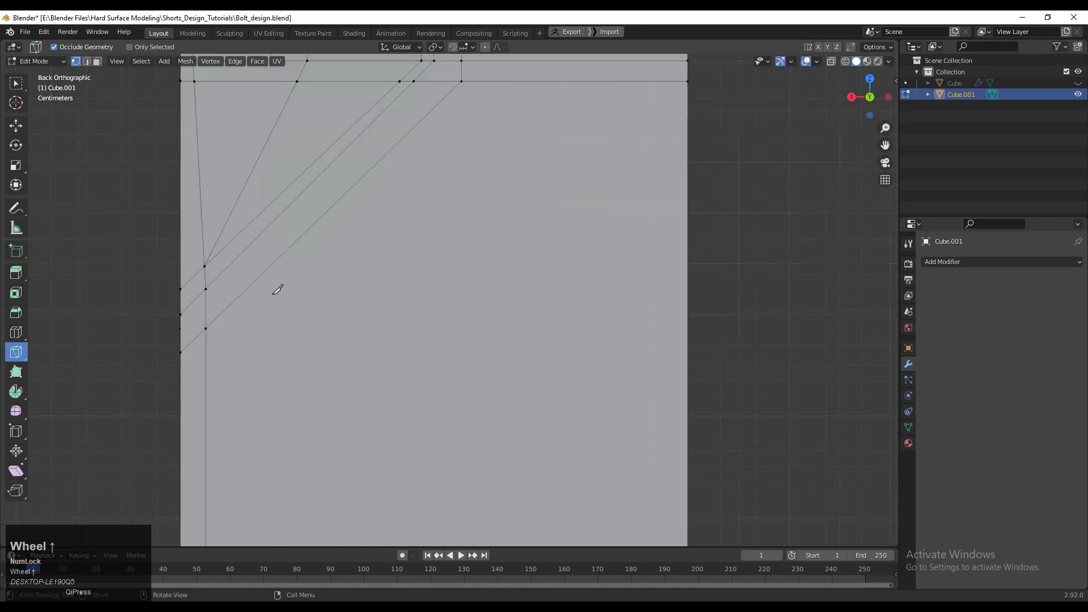
{"action": "left_click", "coordinate": [206, 328]}
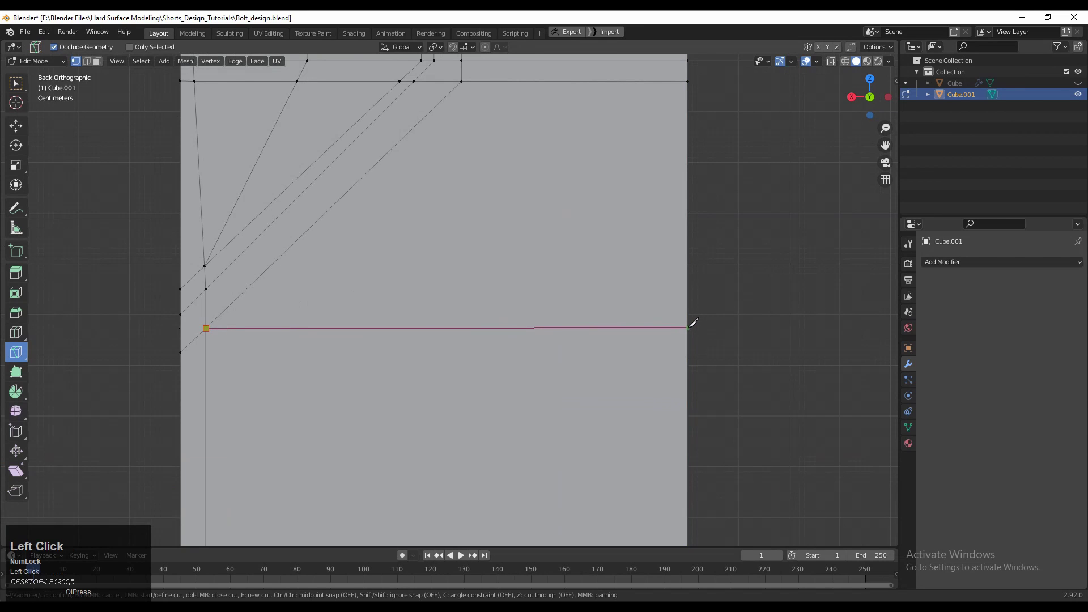
{"action": "left_click", "coordinate": [772, 326]}
{"action": "key", "text": "space"}
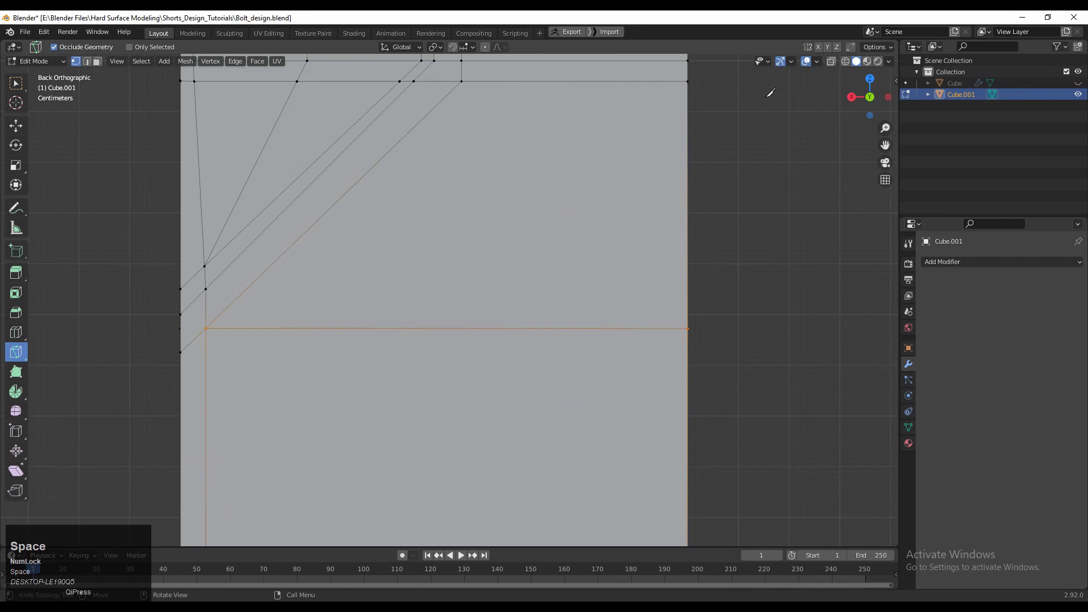
- From the right view, knife a matching horizontal cut from the diagonal's corner vertex across the side face to its far edge
{"action": "left_click", "coordinate": [871, 96]}
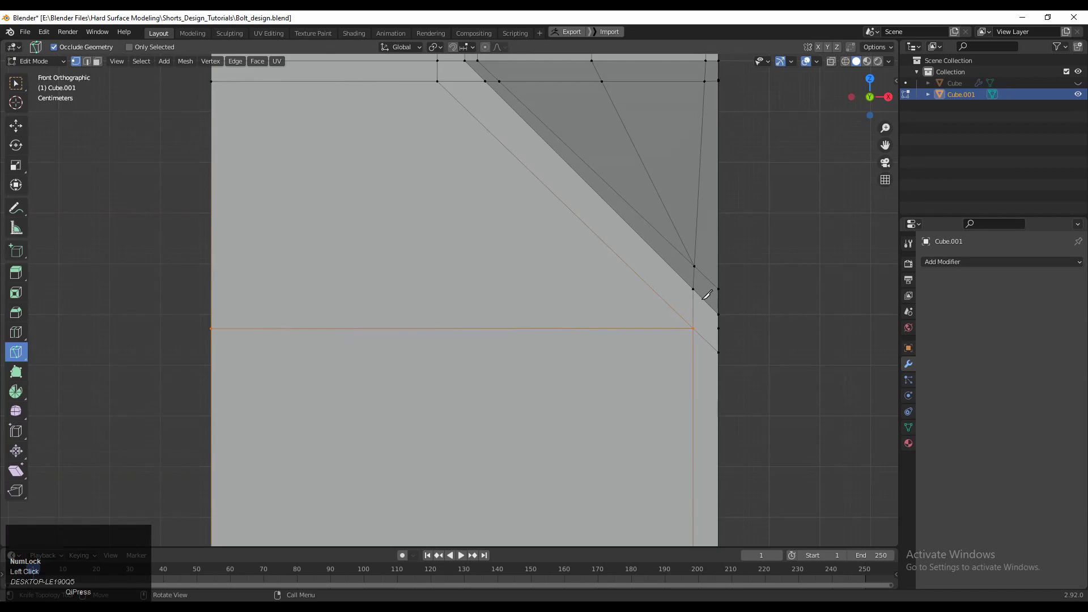
{"action": "middle_click_drag", "start_coordinate": [703, 300], "coordinate": [622, 301]}
{"action": "scroll", "coordinate": [622, 301], "scroll_direction": "down", "scroll_amount": 2}
{"action": "left_click", "coordinate": [859, 99]}
{"action": "middle_click_drag", "start_coordinate": [669, 186], "coordinate": [592, 150], "text": "shift"}
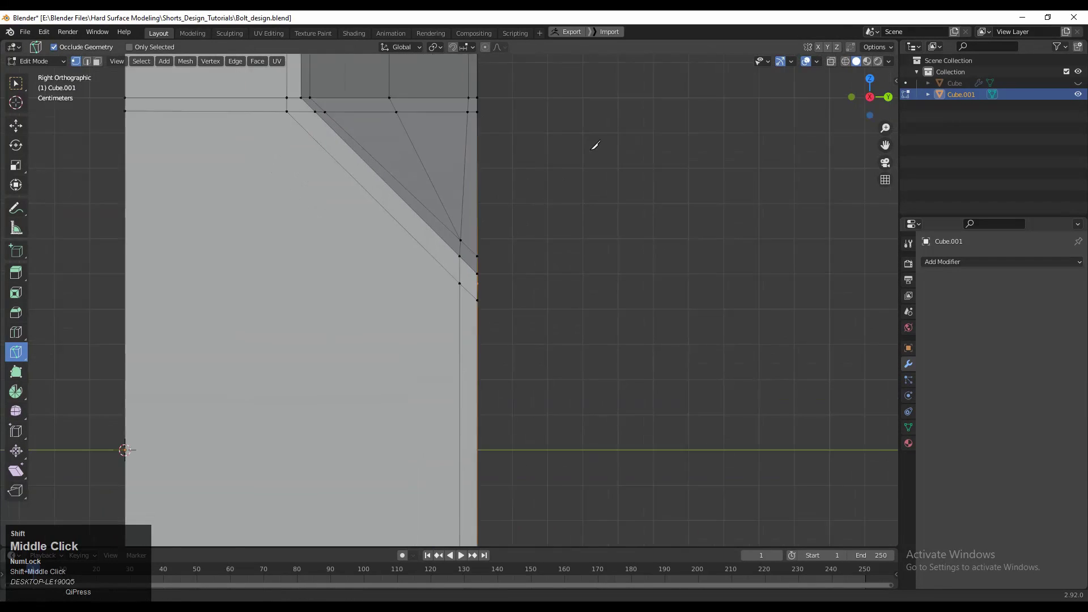
{"action": "middle_click_drag", "start_coordinate": [460, 284], "coordinate": [570, 231], "text": "shift"}
{"action": "left_click", "coordinate": [569, 231]}
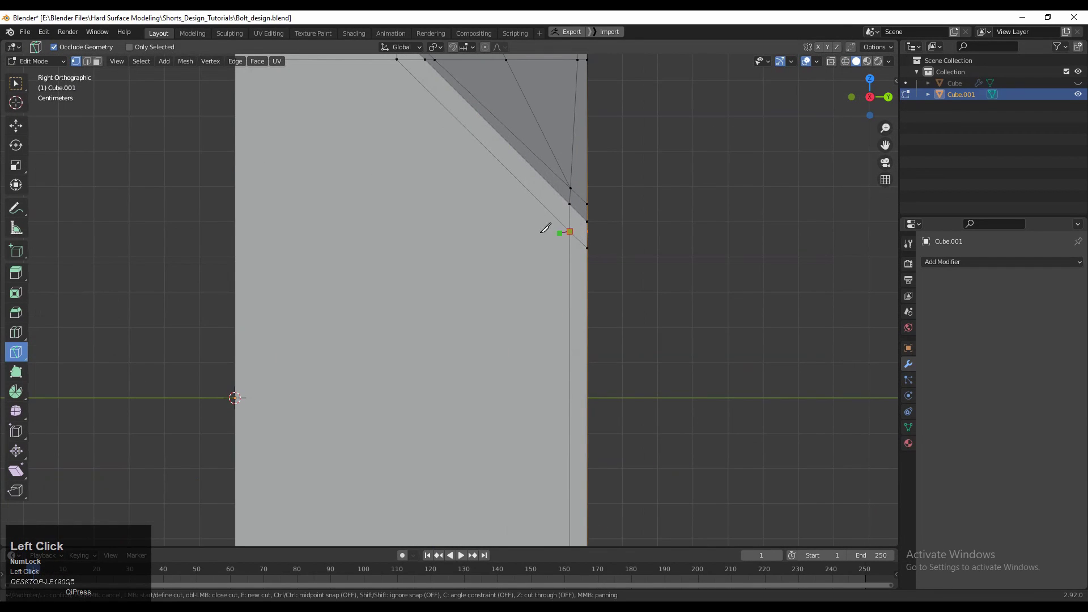
{"action": "left_click", "coordinate": [91, 225]}
{"action": "key", "text": "space"}
- Select the face loops along the triangle, chamfer and corner strips one by one to check how they flow around the transition
{"action": "middle_click_drag", "start_coordinate": [517, 221], "coordinate": [548, 219]}
{"action": "key", "text": "3"}
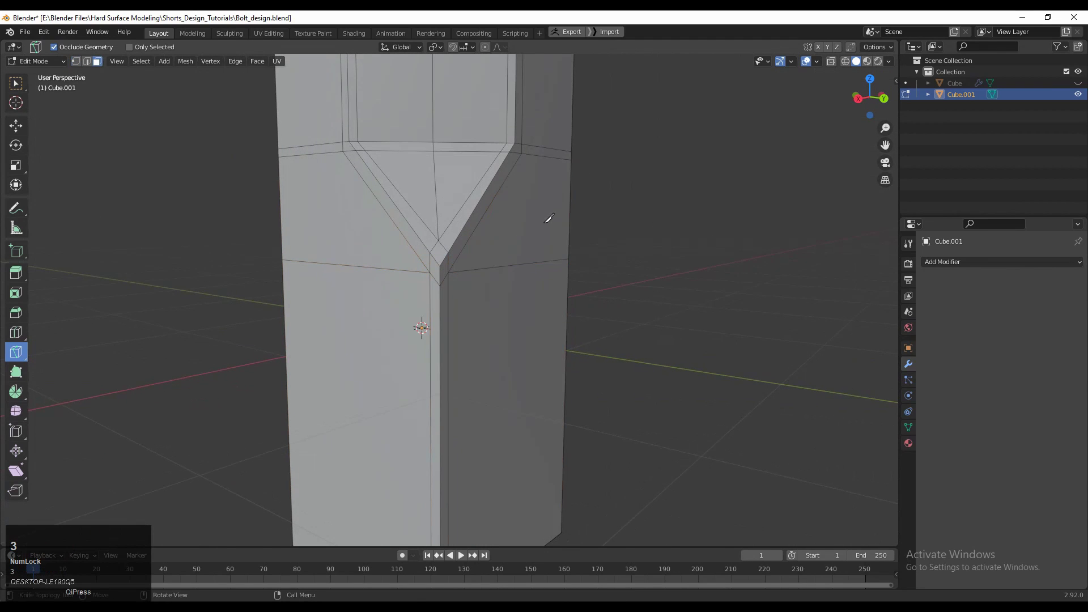
{"action": "key", "text": "c"}
{"action": "left_click", "coordinate": [448, 263], "text": "alt"}
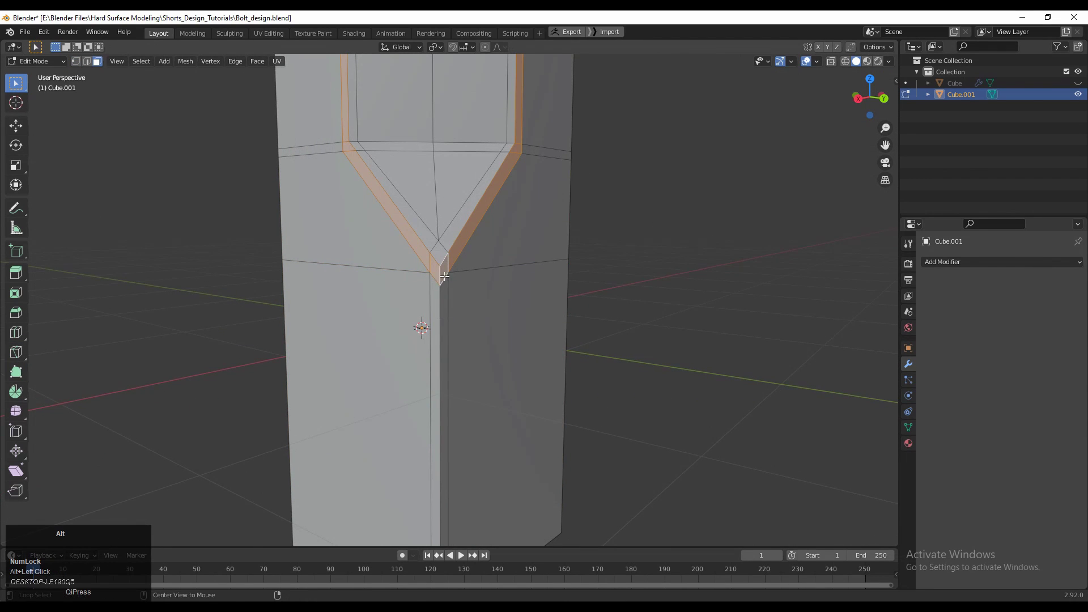
{"action": "left_click", "coordinate": [435, 250], "text": "alt"}
{"action": "left_click", "coordinate": [447, 245], "text": "alt"}
{"action": "scroll", "coordinate": [446, 245], "scroll_direction": "down", "scroll_amount": 1}
{"action": "middle_click_drag", "start_coordinate": [476, 85], "coordinate": [453, 340], "text": "shift"}
{"action": "scroll", "coordinate": [497, 217], "scroll_direction": "down", "scroll_amount": 3}
{"action": "scroll", "coordinate": [453, 340], "scroll_direction": "up", "scroll_amount": 3}
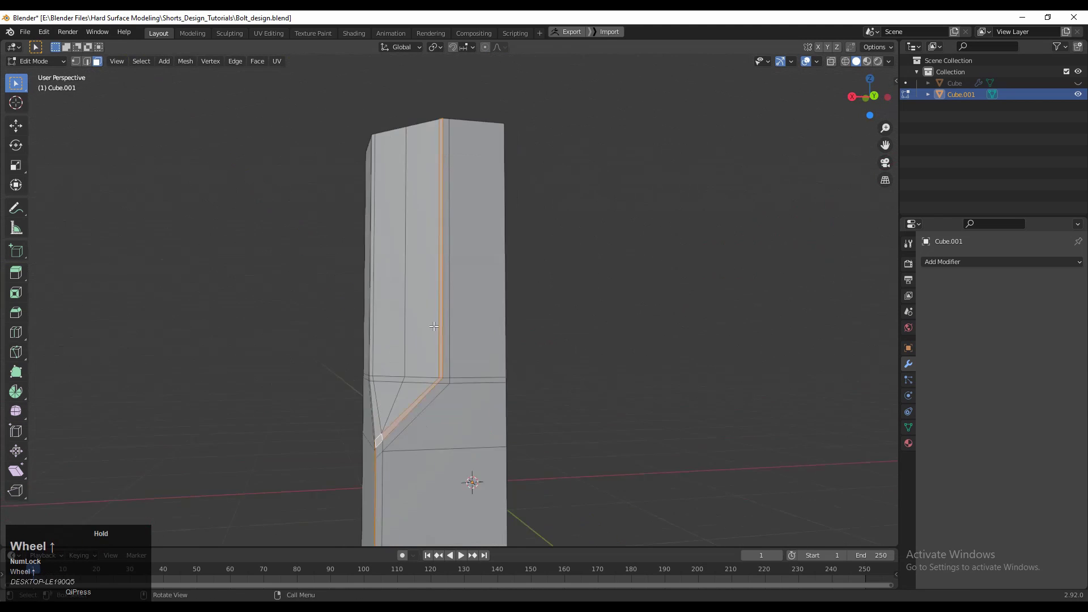
{"action": "left_click", "coordinate": [447, 400], "text": "alt"}
{"action": "left_click", "coordinate": [443, 399], "text": "alt"}
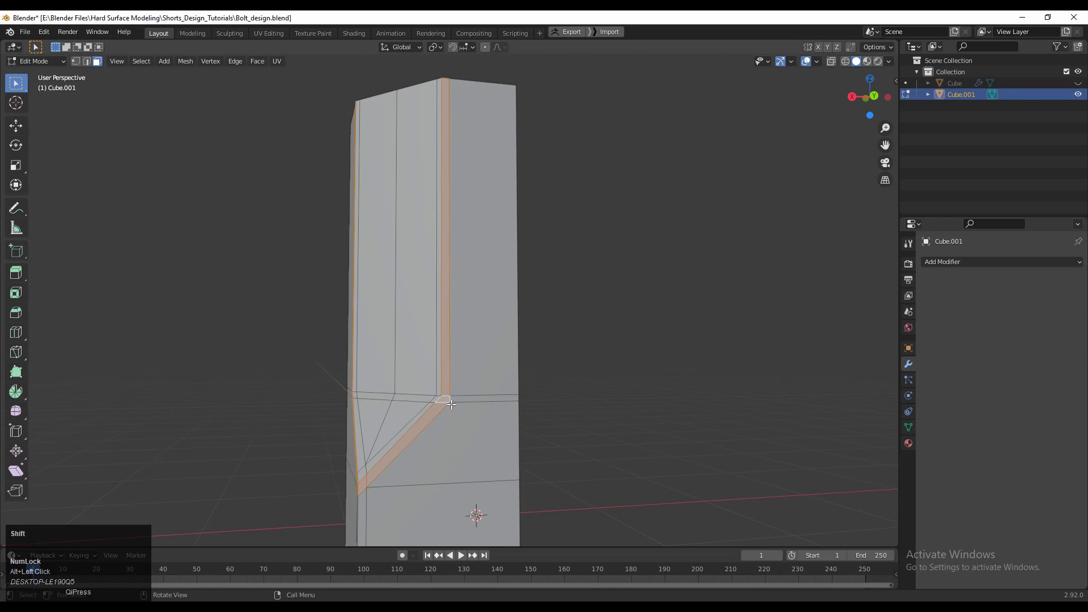
- Add a horizontal loop cut around the shaft just above the transition at slide factor 0.973
{"action": "scroll", "coordinate": [442, 399], "scroll_direction": "up", "scroll_amount": 3}
{"action": "middle_click_drag", "start_coordinate": [443, 399], "coordinate": [410, 175]}
{"action": "key", "text": "ctrl+r"}
{"action": "left_click", "coordinate": [409, 175]}
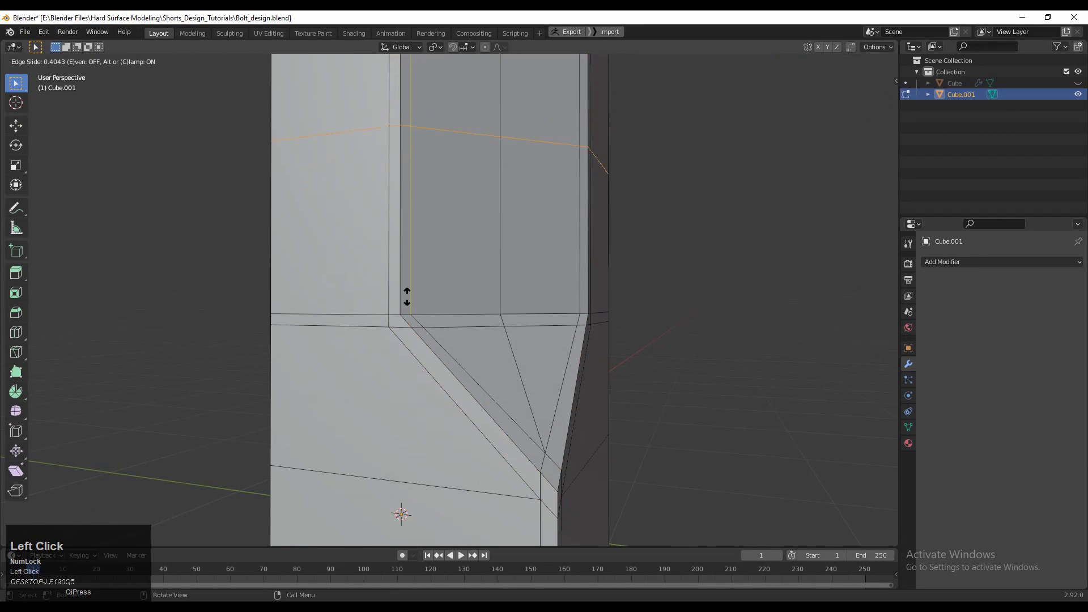
{"action": "left_click", "coordinate": [406, 472]}
- Slide the horizontal edge loop just below the shaft transition closer to the transition edge, then clear the selection
{"action": "middle_click_drag", "start_coordinate": [406, 471], "coordinate": [487, 340]}
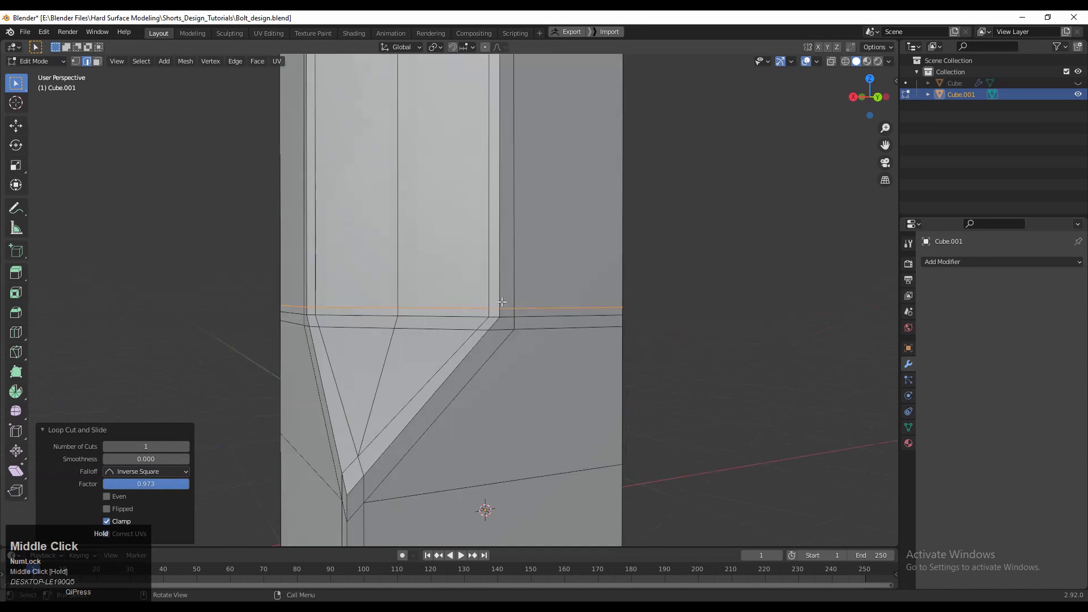
{"action": "left_click", "coordinate": [494, 331], "text": "alt"}
{"action": "key", "text": "g"}
{"action": "key", "text": "g"}
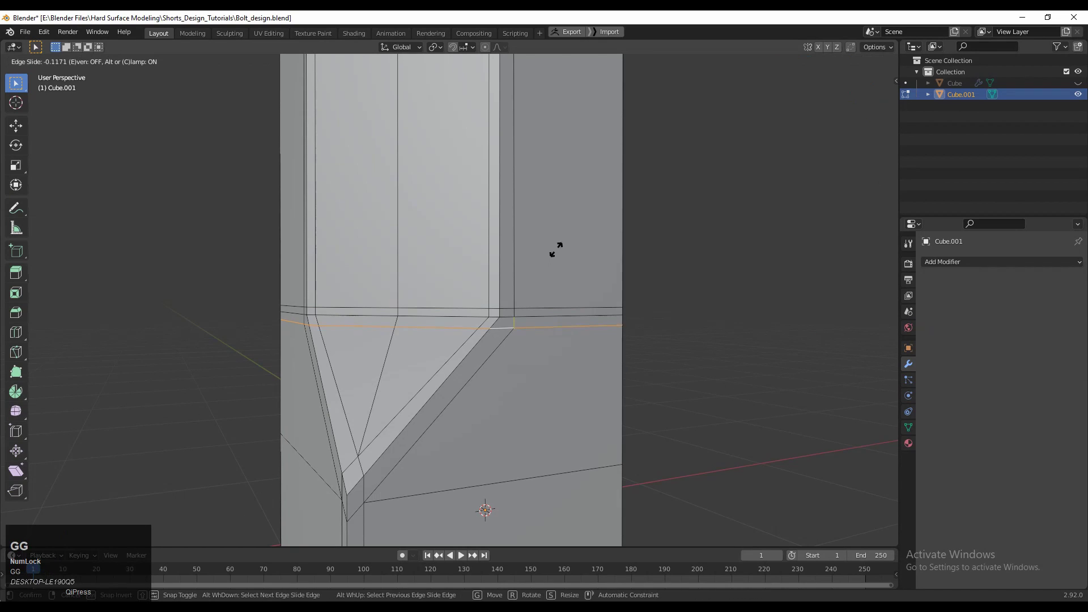
{"action": "left_click", "coordinate": [564, 213]}
{"action": "left_click", "coordinate": [701, 229]}
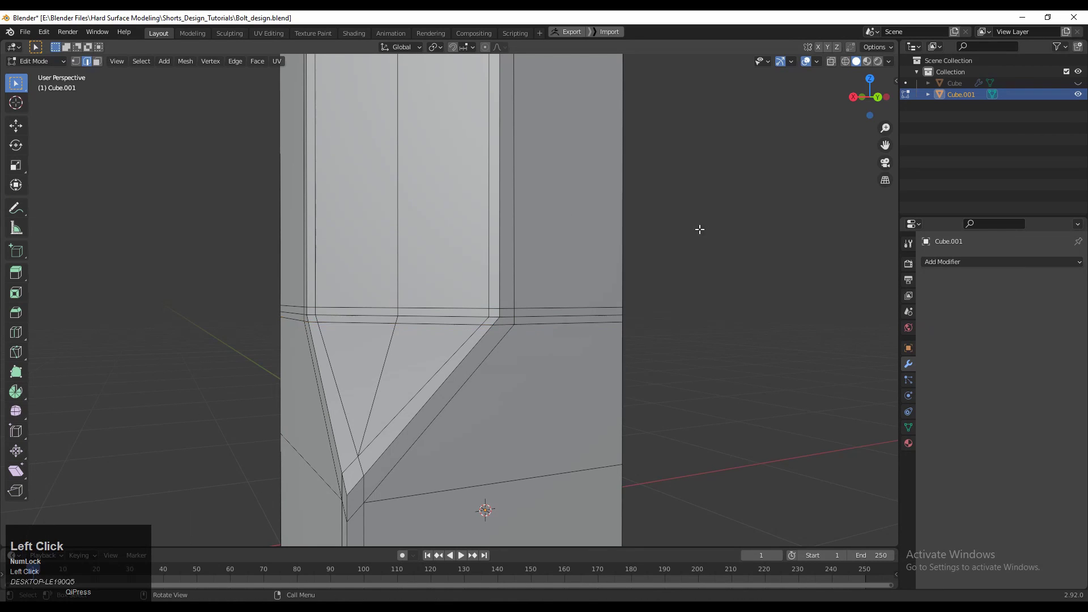
- Examine the face loops through the triangle, the horizontal transition band and the corner strips by selecting them in turn
{"action": "scroll", "coordinate": [445, 341], "scroll_direction": "down", "scroll_amount": 1}
{"action": "key", "text": "Tab"}
{"action": "key", "text": "Tab"}
{"action": "scroll", "coordinate": [607, 235], "scroll_direction": "down", "scroll_amount": 5}
{"action": "key", "text": "3"}
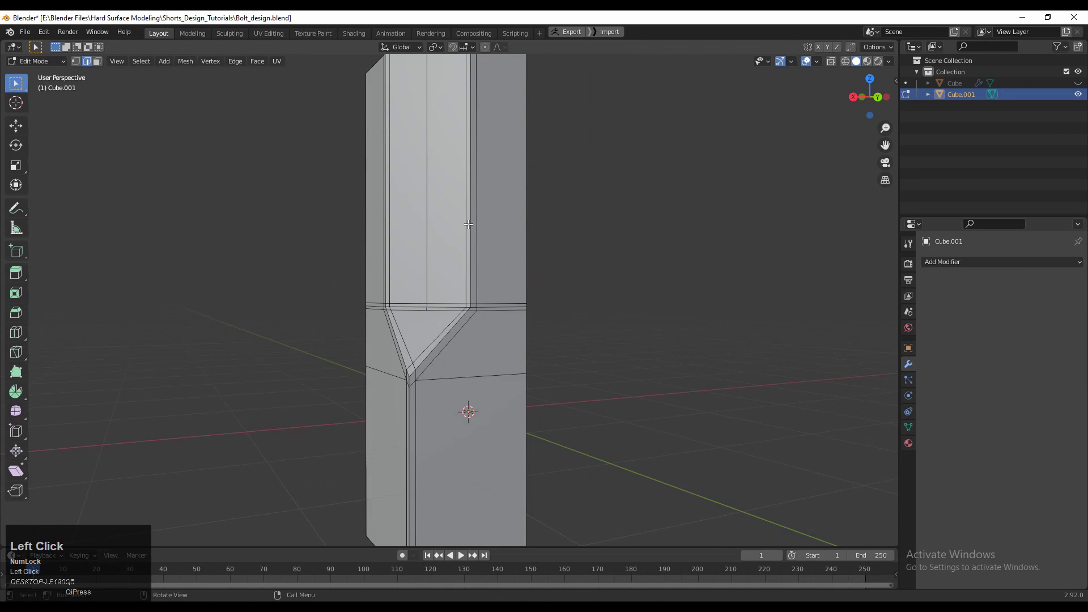
{"action": "left_click", "coordinate": [434, 323], "text": "alt"}
{"action": "scroll", "coordinate": [434, 323], "scroll_direction": "up", "scroll_amount": 4}
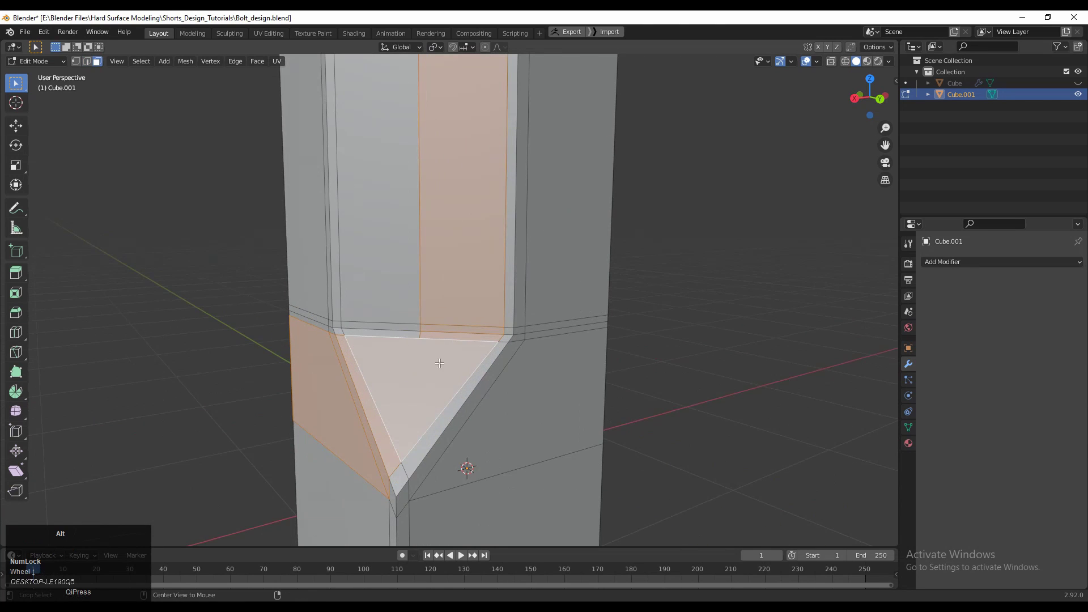
{"action": "left_click", "coordinate": [391, 337], "text": "alt"}
{"action": "left_click", "coordinate": [415, 366]}
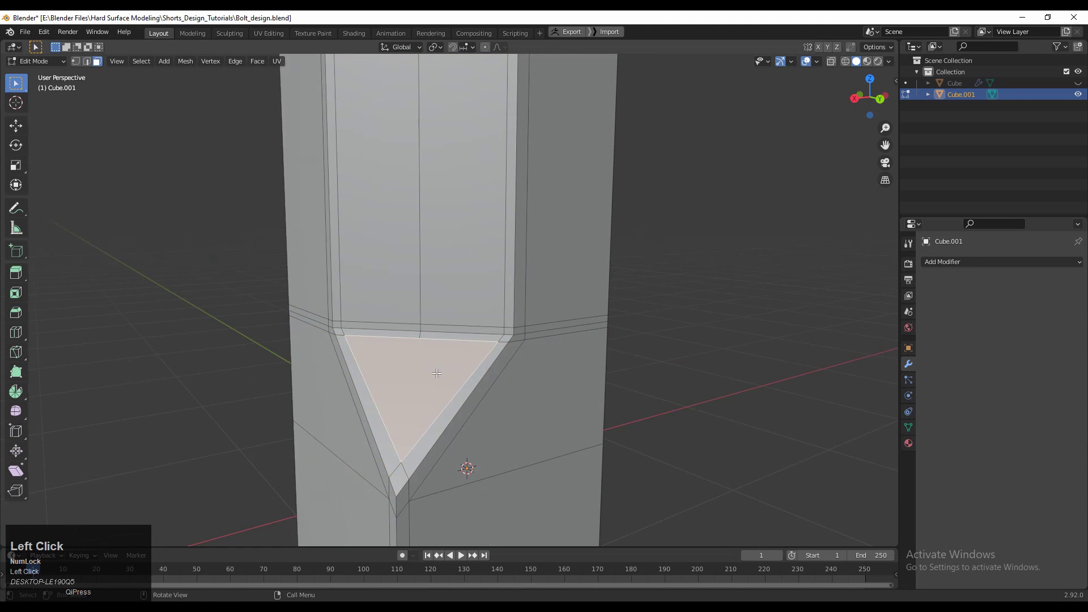
{"action": "scroll", "coordinate": [481, 344], "scroll_direction": "down", "scroll_amount": 1}
{"action": "left_click", "coordinate": [452, 320], "text": "alt"}
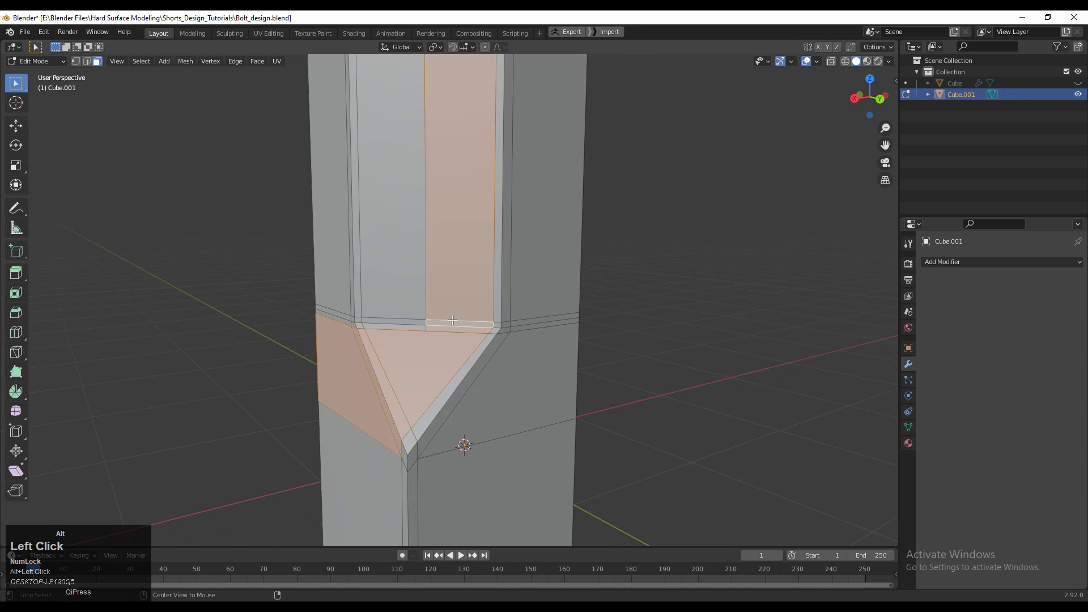
{"action": "left_click", "coordinate": [401, 321], "text": "alt"}
{"action": "left_click", "coordinate": [491, 332], "text": "alt"}
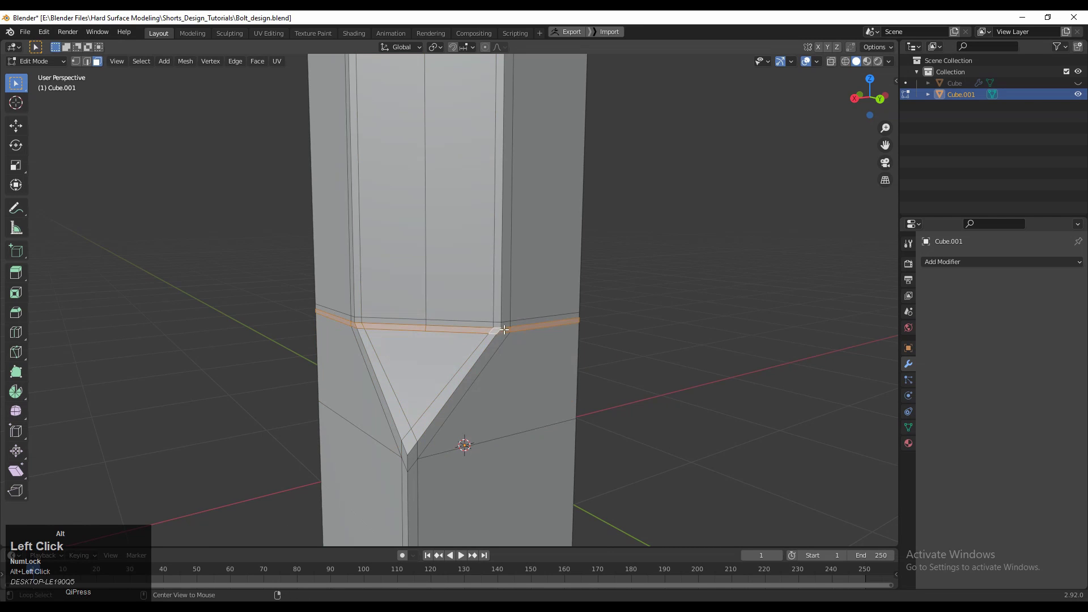
{"action": "left_click", "coordinate": [465, 361], "text": "alt"}
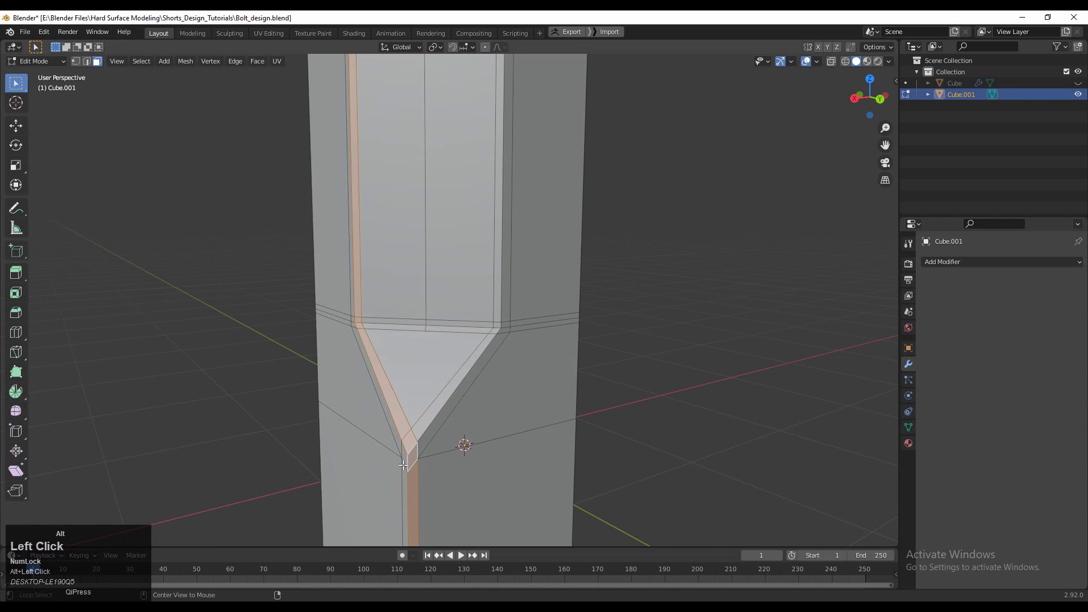
- Select the whole quarter mesh and add a Mirror modifier across the X and Y axes with clipping enabled
{"action": "scroll", "coordinate": [675, 260], "scroll_direction": "down", "scroll_amount": 7}
{"action": "middle_click_drag", "start_coordinate": [496, 282], "coordinate": [493, 243]}
{"action": "middle_click_drag", "start_coordinate": [426, 232], "coordinate": [476, 171]}
{"action": "key", "text": "a"}
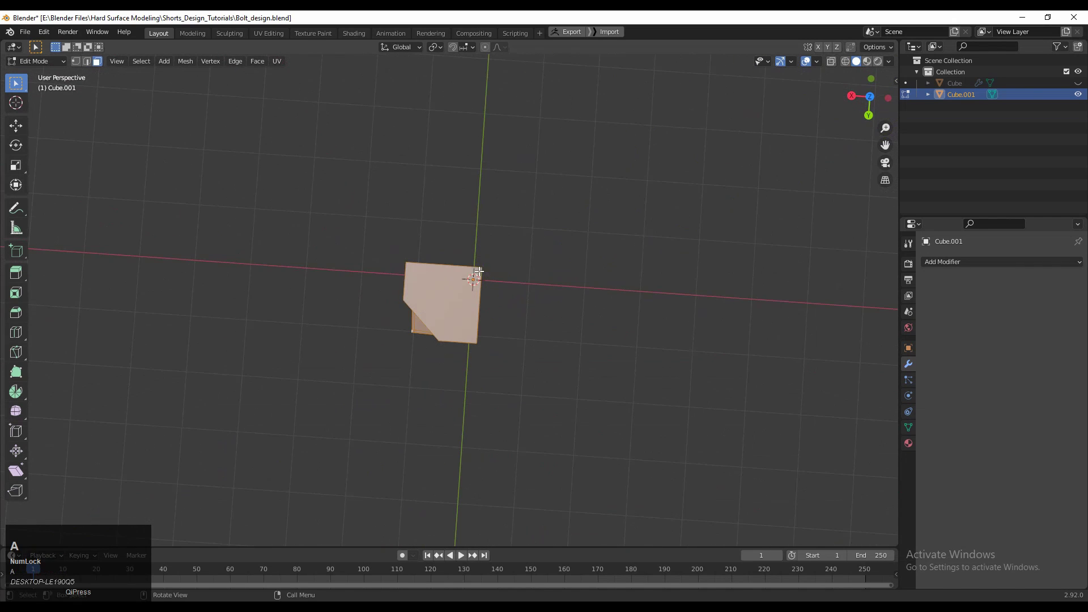
{"action": "left_click", "coordinate": [978, 262]}
{"action": "left_click", "coordinate": [877, 396]}
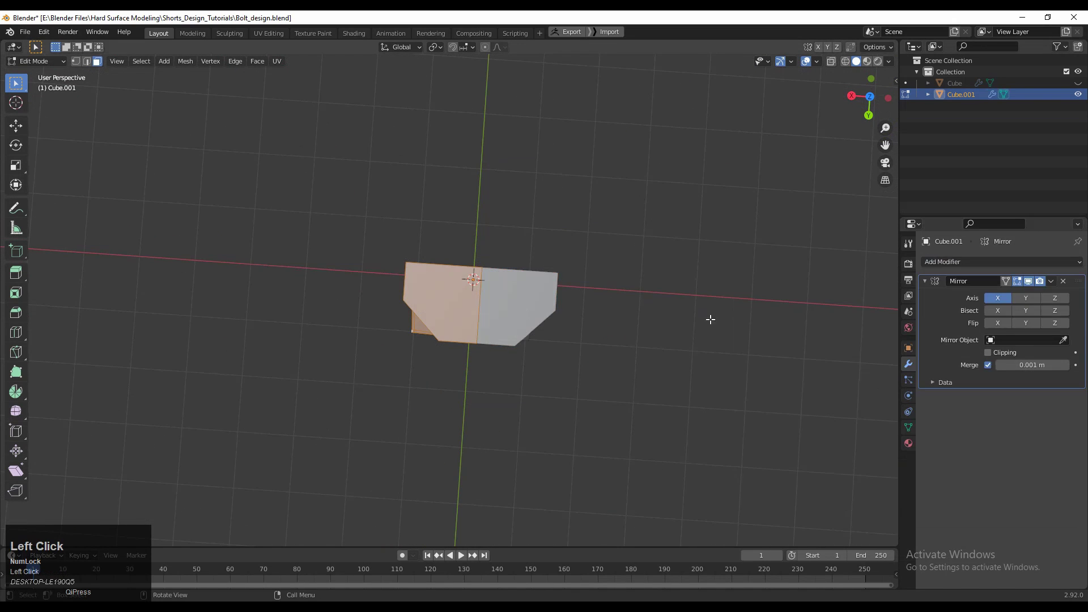
{"action": "middle_click_drag", "start_coordinate": [709, 318], "coordinate": [754, 306]}
{"action": "left_click", "coordinate": [1026, 298]}
{"action": "middle_click_drag", "start_coordinate": [694, 280], "coordinate": [664, 329]}
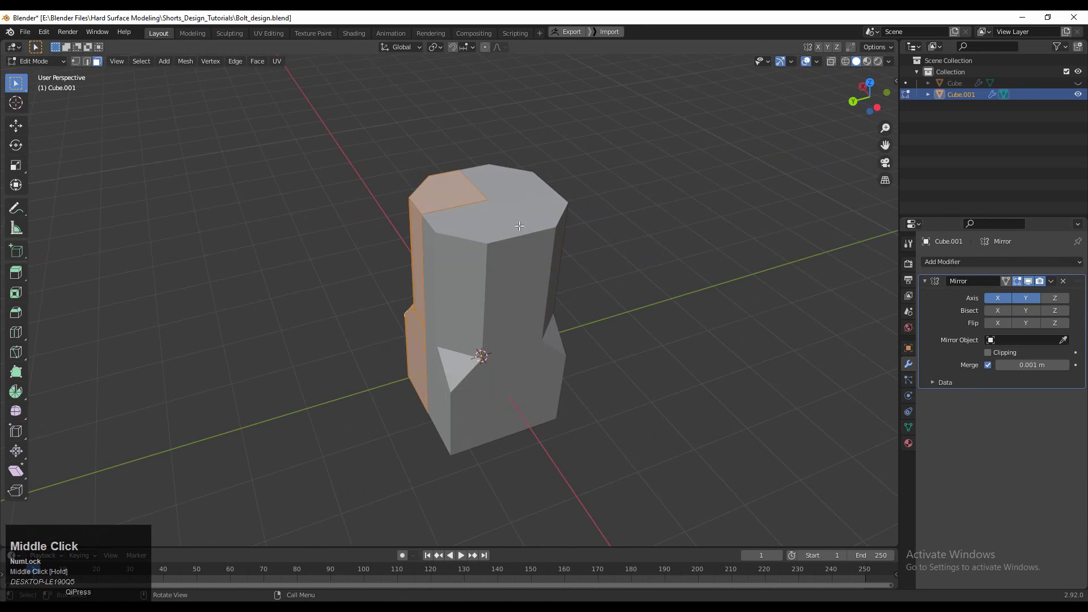
{"action": "left_click", "coordinate": [988, 352]}
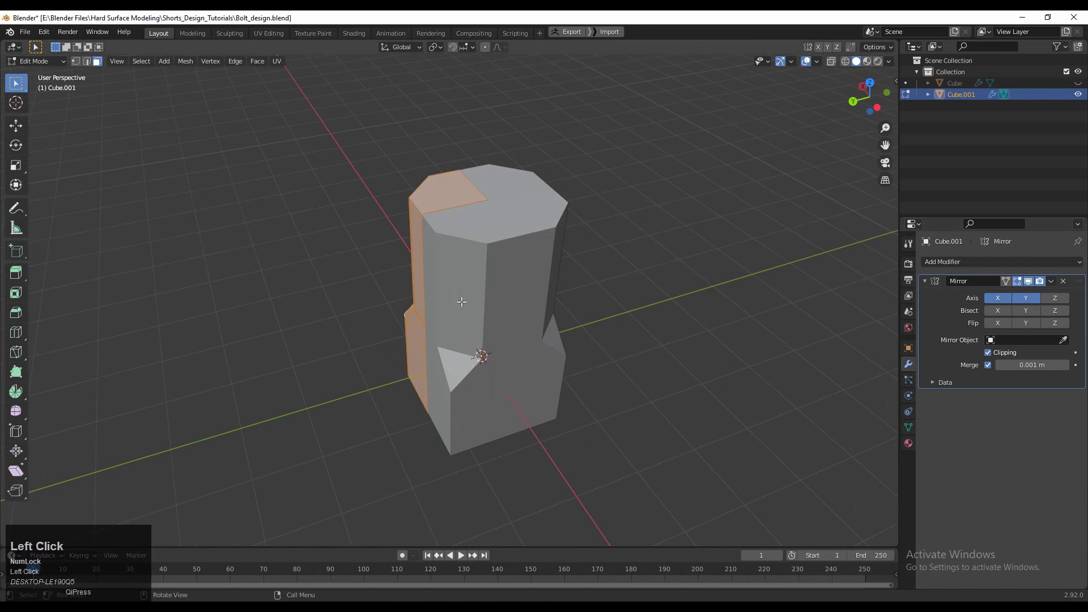
{"action": "middle_click_drag", "start_coordinate": [462, 301], "coordinate": [510, 295]}
- Apply the Mirror modifier in Object Mode, then return to Edit Mode
{"action": "key", "text": "Tab"}
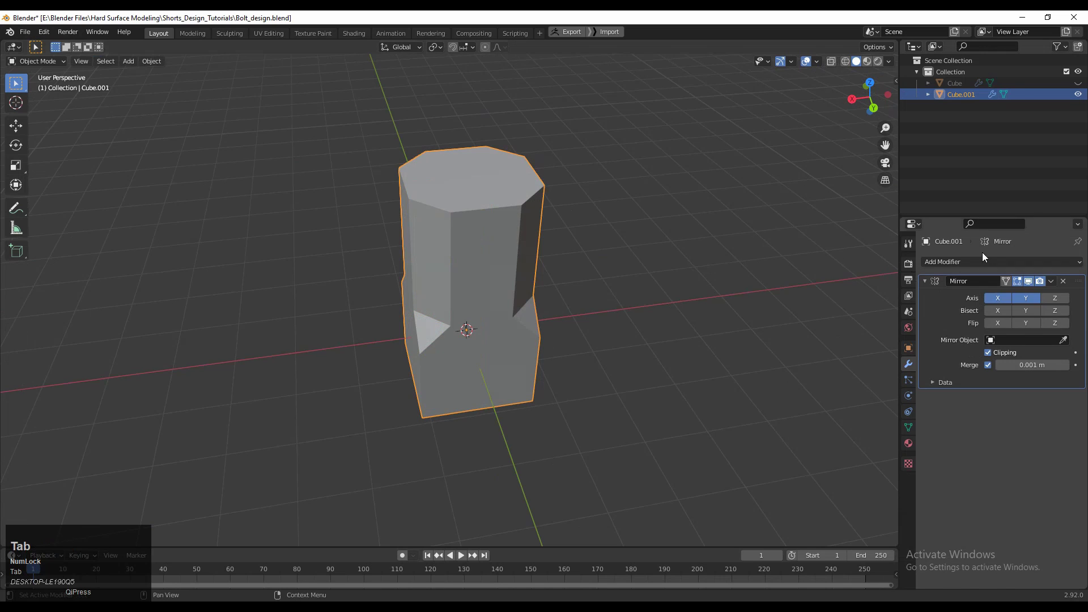
{"action": "left_click", "coordinate": [1031, 296]}
{"action": "key", "text": "Tab"}
- Select the four faces of the octagonal shaft's top and inset them by 0.02452 m
{"action": "scroll", "coordinate": [637, 248], "scroll_direction": "up", "scroll_amount": 4}
{"action": "middle_click_drag", "start_coordinate": [637, 249], "coordinate": [486, 323]}
{"action": "scroll", "coordinate": [493, 149], "scroll_direction": "down", "scroll_amount": 4}
{"action": "scroll", "coordinate": [479, 274], "scroll_direction": "up", "scroll_amount": 4}
{"action": "left_click_drag", "start_coordinate": [486, 254], "coordinate": [386, 333]}
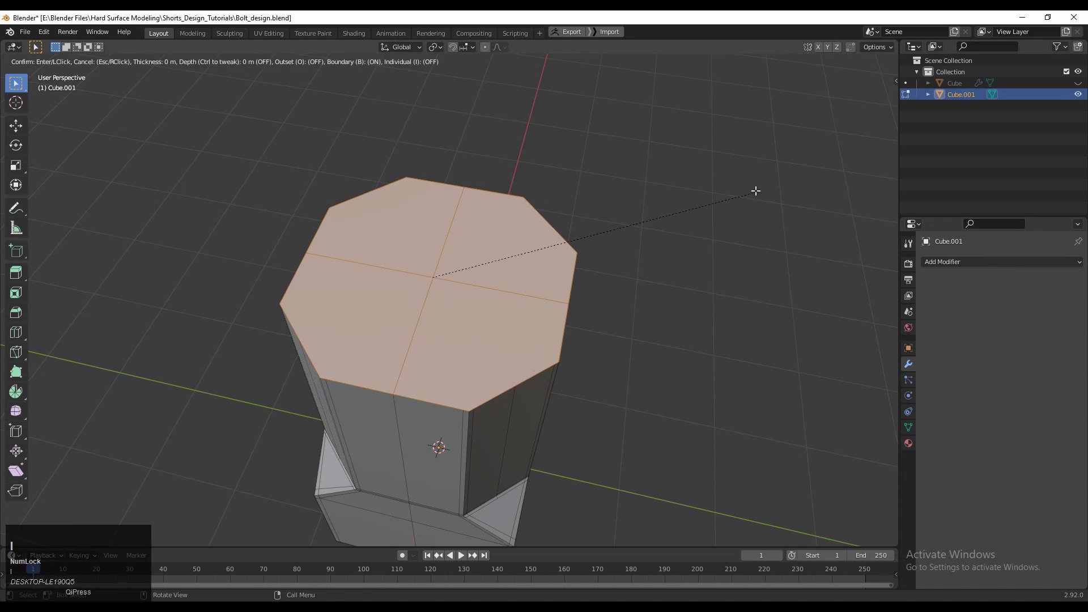
{"action": "left_click", "coordinate": [788, 201]}
{"action": "scroll", "coordinate": [788, 200], "scroll_direction": "up", "scroll_amount": 4}
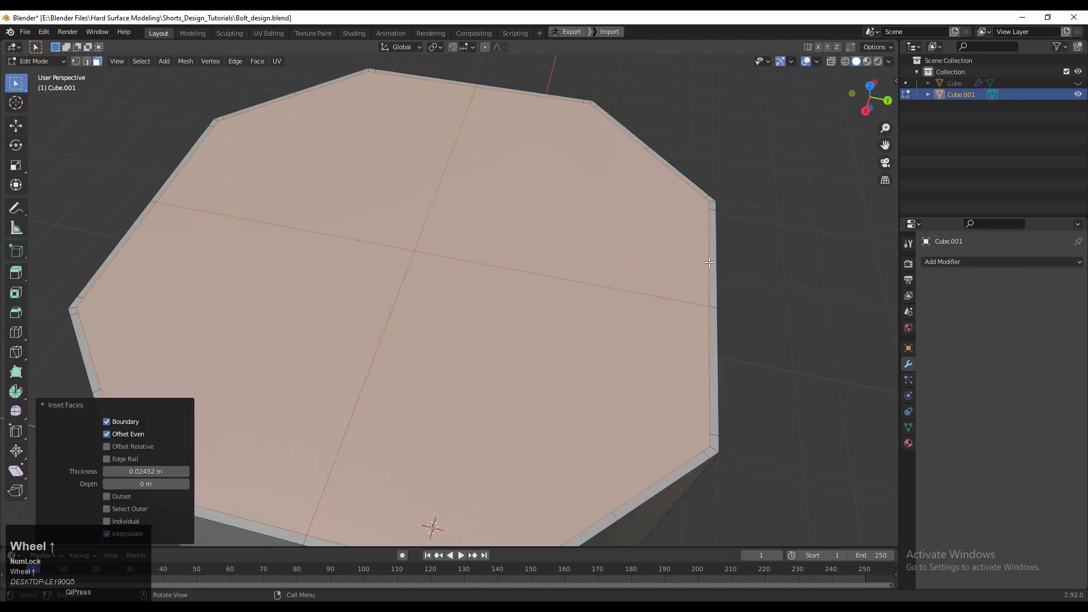
- Scale the inset faces on top of the octagonal shaft to 0.870
{"action": "middle_click_drag", "start_coordinate": [736, 210], "coordinate": [683, 221], "text": "shift"}
{"action": "key", "text": "s"}
{"action": "left_click", "coordinate": [677, 200], "text": "shift"}
{"action": "middle_click_drag", "start_coordinate": [677, 201], "coordinate": [647, 187]}
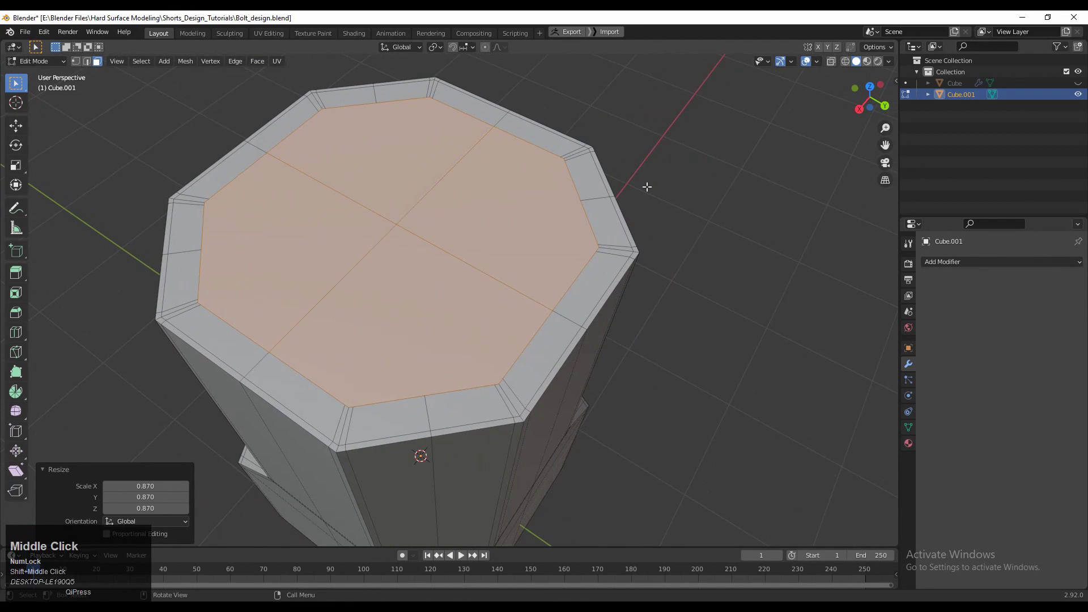
- Round the selected top faces into a circle with LoopTools Circle and adjust the circle's scale
{"action": "right_click", "coordinate": [643, 186]}
{"action": "right_click", "coordinate": [340, 150]}
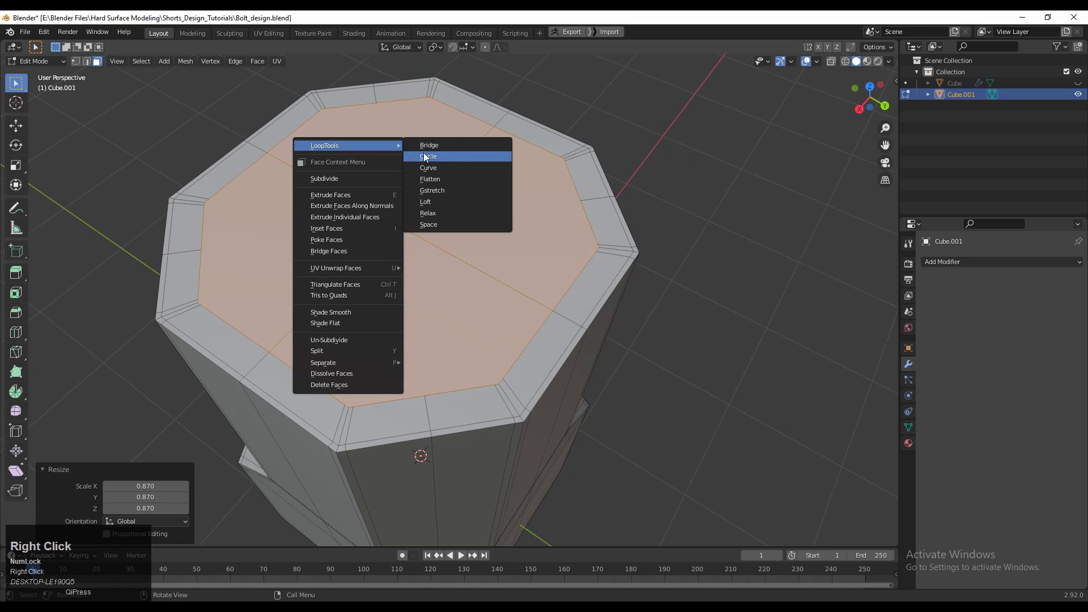
{"action": "left_click", "coordinate": [428, 153]}
{"action": "key", "text": "s"}
{"action": "left_click", "coordinate": [651, 214]}
- Inset the circular top faces twice, using a thickness of 0.05163 m for the second inset
{"action": "middle_click_drag", "start_coordinate": [641, 257], "coordinate": [662, 224]}
{"action": "key", "text": "i"}
{"action": "left_click", "coordinate": [678, 216]}
{"action": "key", "text": "i"}
{"action": "middle_click_drag", "start_coordinate": [433, 188], "coordinate": [653, 207]}
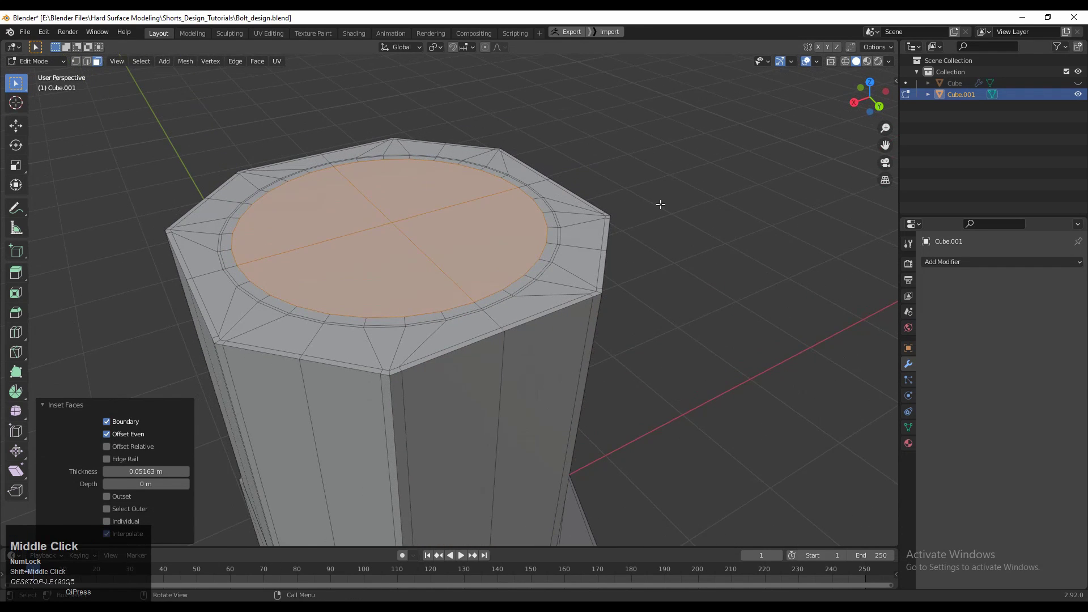
- Extrude the circular faces 0.07117 m down into the shaft to form a shallow recess
{"action": "key", "text": "i"}
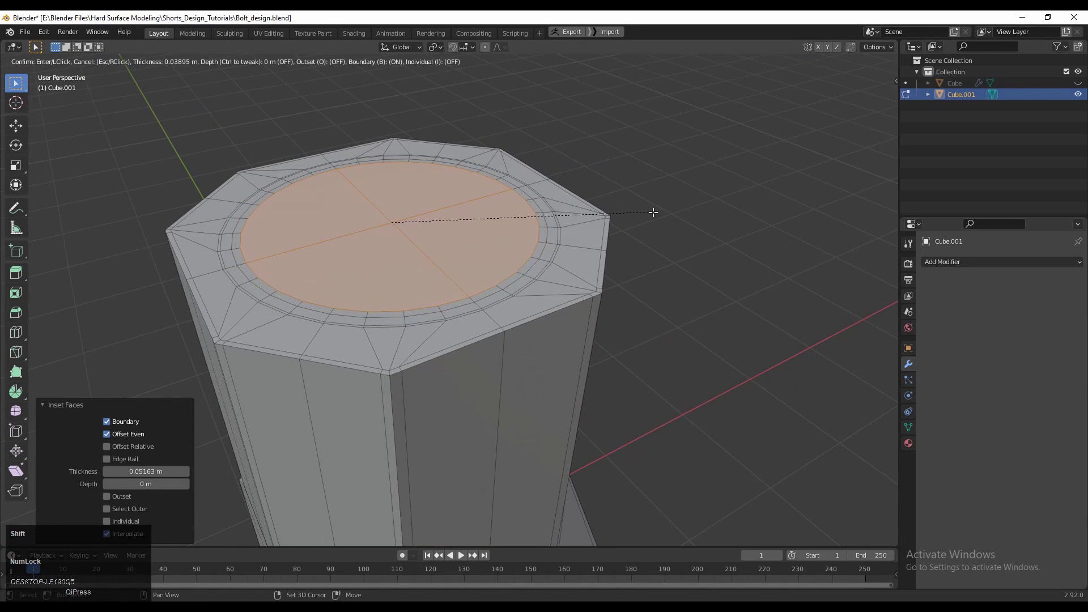
{"action": "key", "text": "ctrl+z"}
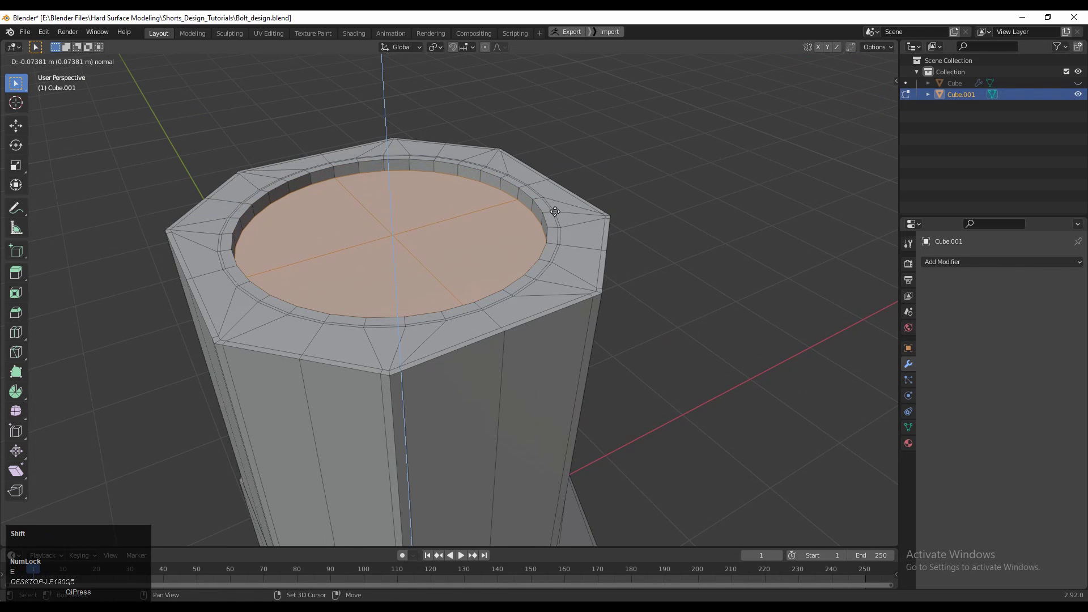
{"action": "left_click", "coordinate": [555, 210]}
{"action": "scroll", "coordinate": [569, 247], "scroll_direction": "down", "scroll_amount": 2}
{"action": "middle_click_drag", "start_coordinate": [555, 210], "coordinate": [553, 240]}
{"action": "scroll", "coordinate": [569, 247], "scroll_direction": "up", "scroll_amount": 3}
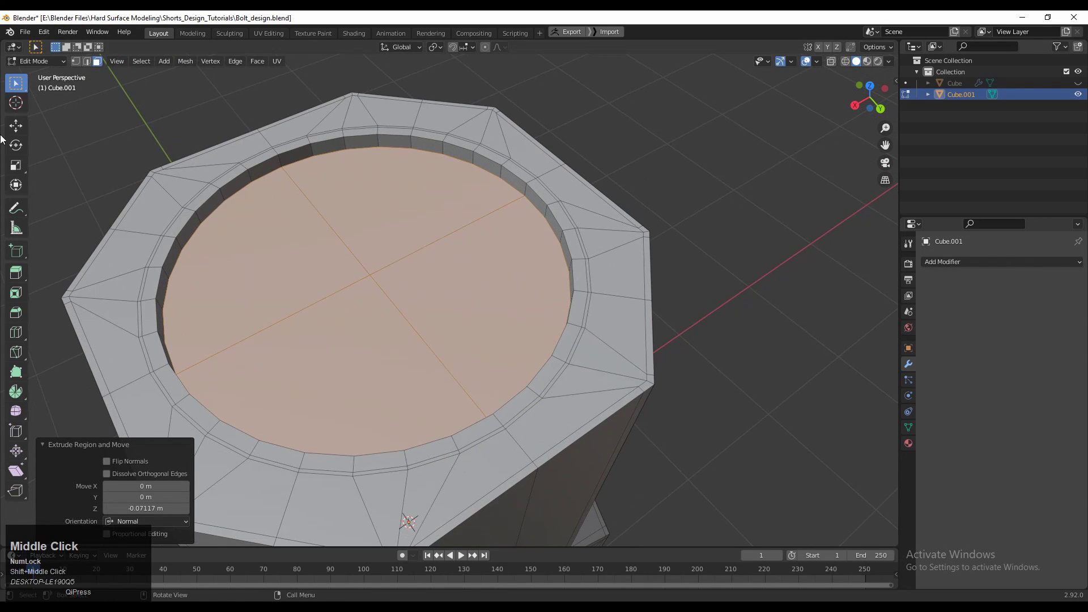
- Adjust the height of the recess floor and scale it down so the recess walls slope inward
{"action": "left_click", "coordinate": [17, 126]}
{"action": "middle_click_drag", "start_coordinate": [19, 130], "coordinate": [269, 154]}
{"action": "left_click_drag", "start_coordinate": [323, 149], "coordinate": [319, 140]}
{"action": "scroll", "coordinate": [669, 246], "scroll_direction": "up", "scroll_amount": 2}
{"action": "key", "text": "s"}
{"action": "left_click", "coordinate": [661, 248]}
{"action": "middle_click_drag", "start_coordinate": [660, 248], "coordinate": [673, 259]}
- Inset the recess floor, its sloped wall loop by 0.01215 m and the surrounding rim loop by about 0.012 m
{"action": "key", "text": "shift+i"}
{"action": "left_click", "coordinate": [703, 266]}
{"action": "left_click", "coordinate": [485, 240], "text": "alt"}
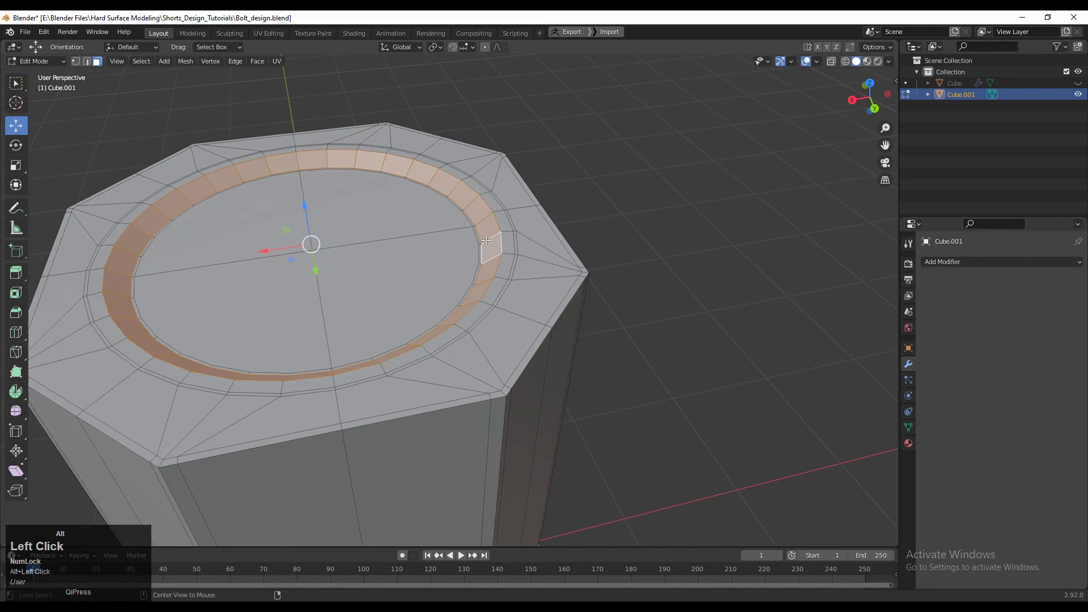
{"action": "left_click", "coordinate": [679, 210]}
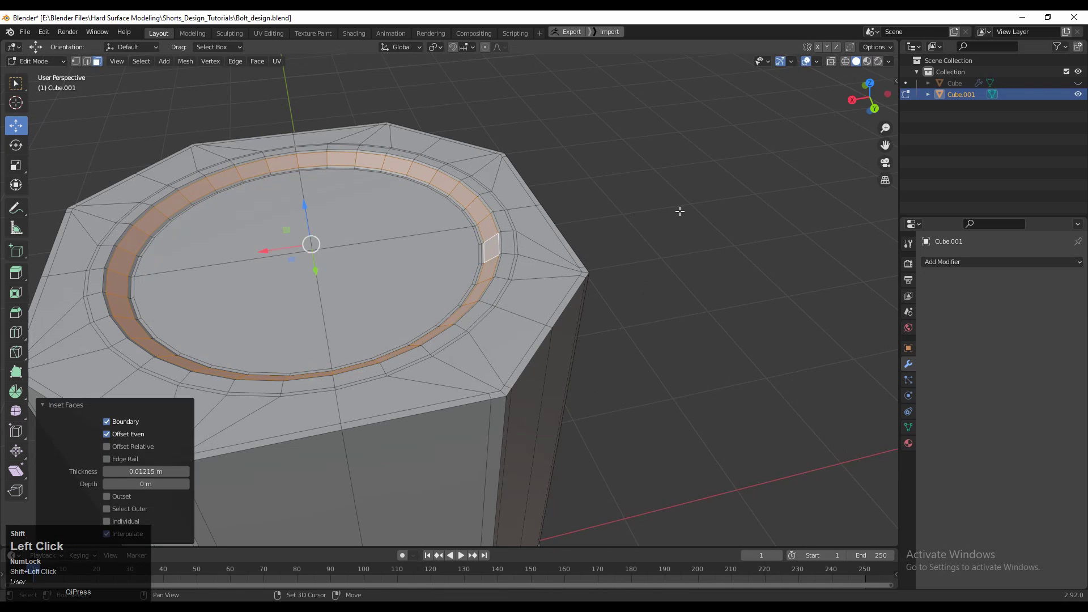
{"action": "left_click", "coordinate": [503, 233], "text": "alt"}
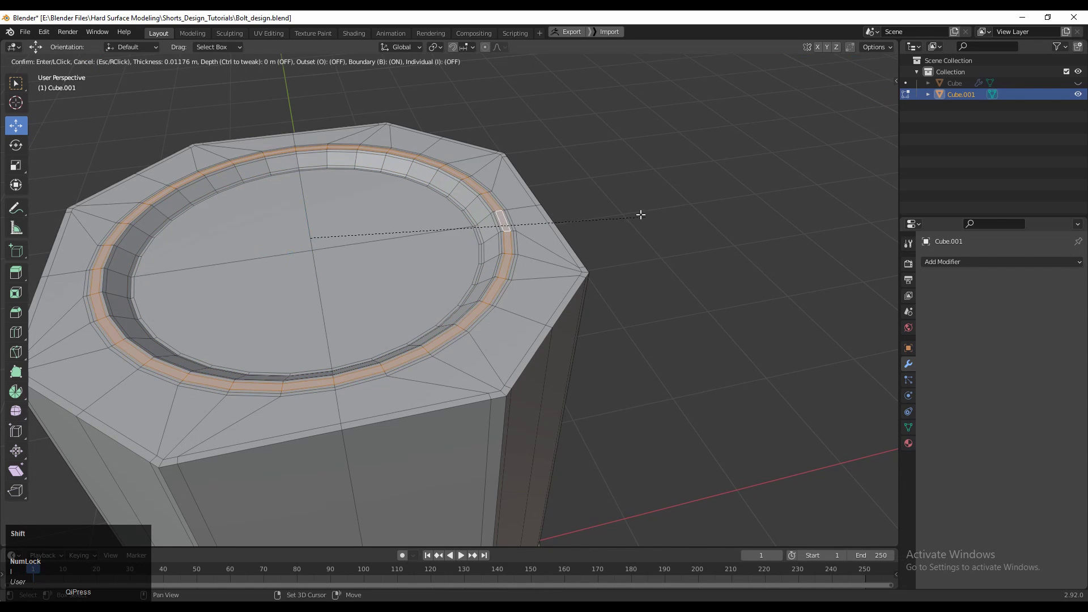
{"action": "left_click", "coordinate": [640, 214]}
- Select the recess floor faces and extrude them 2.0705 m upward into a cylindrical shaft
{"action": "left_click", "coordinate": [277, 222]}
{"action": "scroll", "coordinate": [337, 210], "scroll_direction": "down", "scroll_amount": 5}
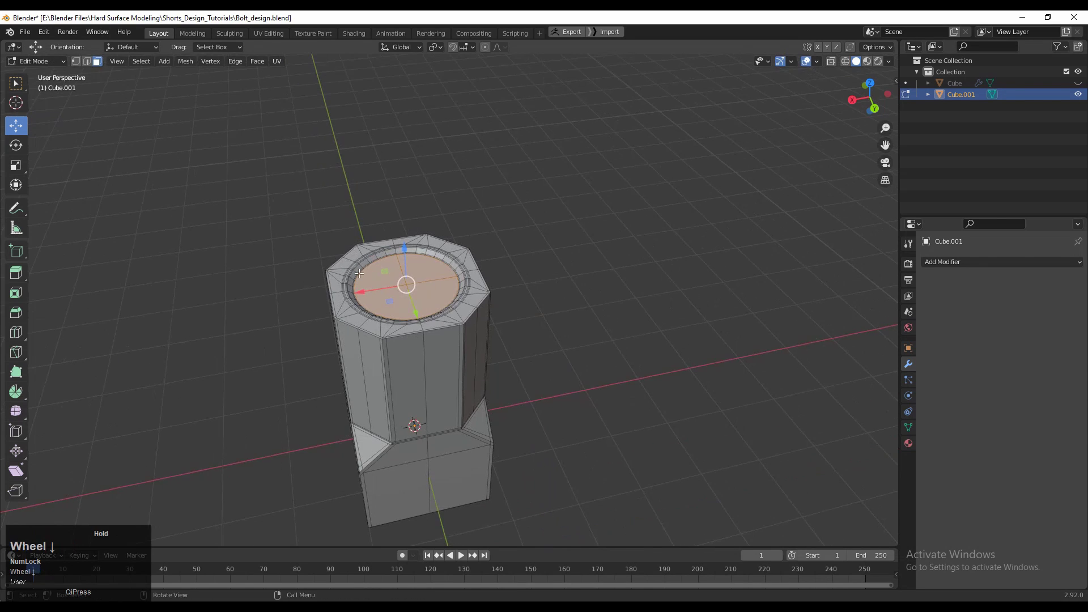
{"action": "left_click", "coordinate": [372, 112]}
{"action": "middle_click_drag", "start_coordinate": [486, 195], "coordinate": [510, 304]}
{"action": "middle_click_drag", "start_coordinate": [510, 304], "coordinate": [610, 214]}
- Inset the top faces of the cylindrical shaft
{"action": "key", "text": "i"}
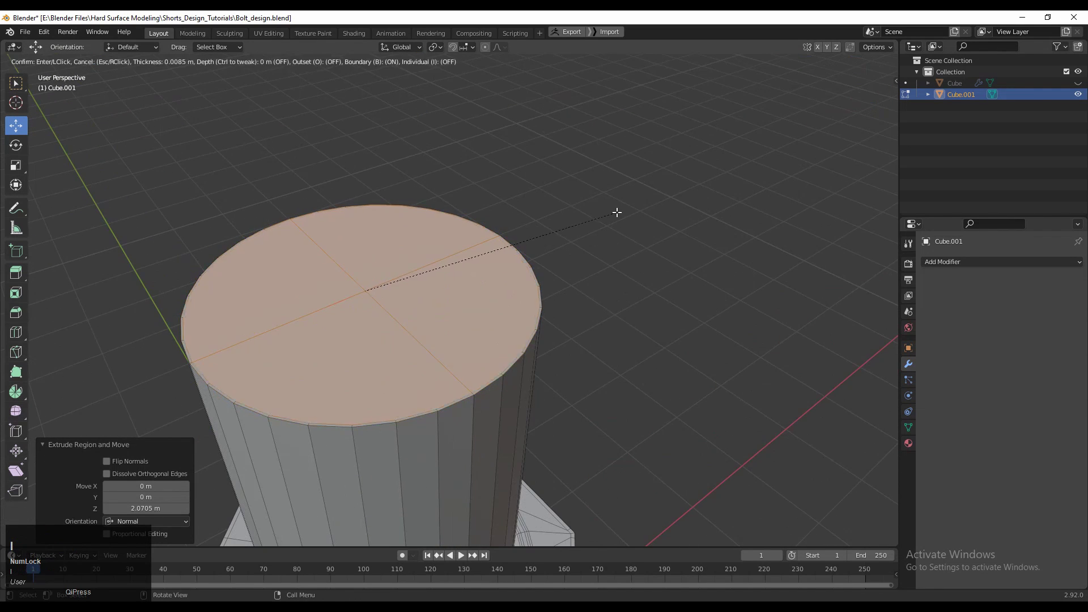
{"action": "left_click", "coordinate": [620, 215], "text": "shift"}
{"action": "middle_click_drag", "start_coordinate": [517, 283], "coordinate": [538, 207]}
- In vertex mode, add a supporting edge loop near the cylinder's top rim with a slide factor of -0.978
{"action": "key", "text": "1"}
{"action": "middle_click_drag", "start_coordinate": [460, 314], "coordinate": [442, 193]}
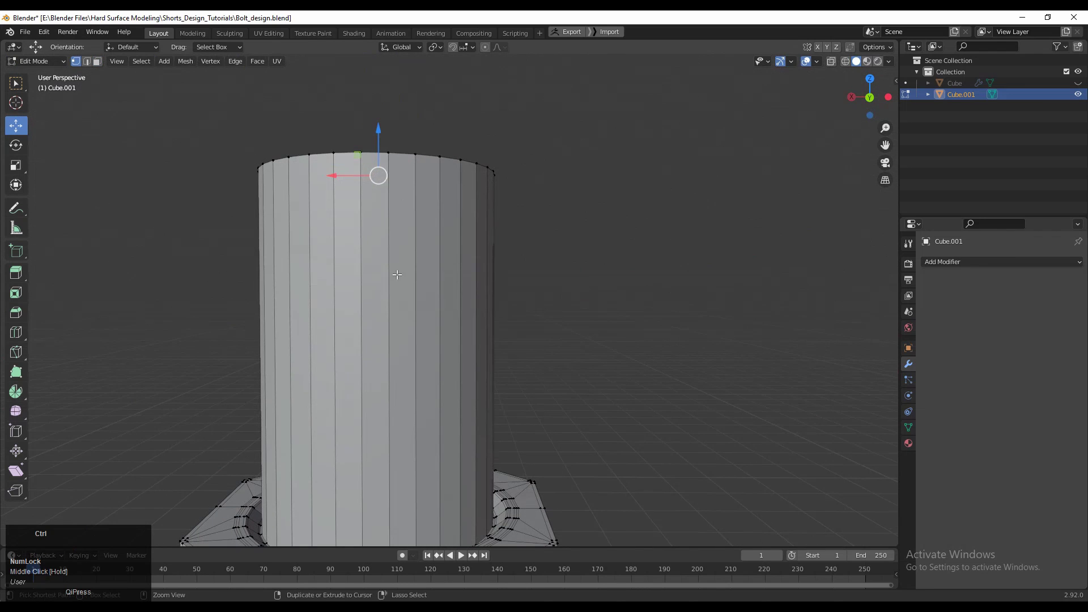
{"action": "key", "text": "ctrl+r"}
{"action": "left_click", "coordinate": [396, 275]}
{"action": "left_click", "coordinate": [407, 58]}
{"action": "scroll", "coordinate": [369, 105], "scroll_direction": "down", "scroll_amount": 1}
- Add a supporting edge loop near the cylinder's base with a slide factor of 0.956
{"action": "middle_click_drag", "start_coordinate": [372, 383], "coordinate": [386, 299], "text": "shift"}
{"action": "key", "text": "ctrl+r"}
{"action": "left_click", "coordinate": [389, 238]}
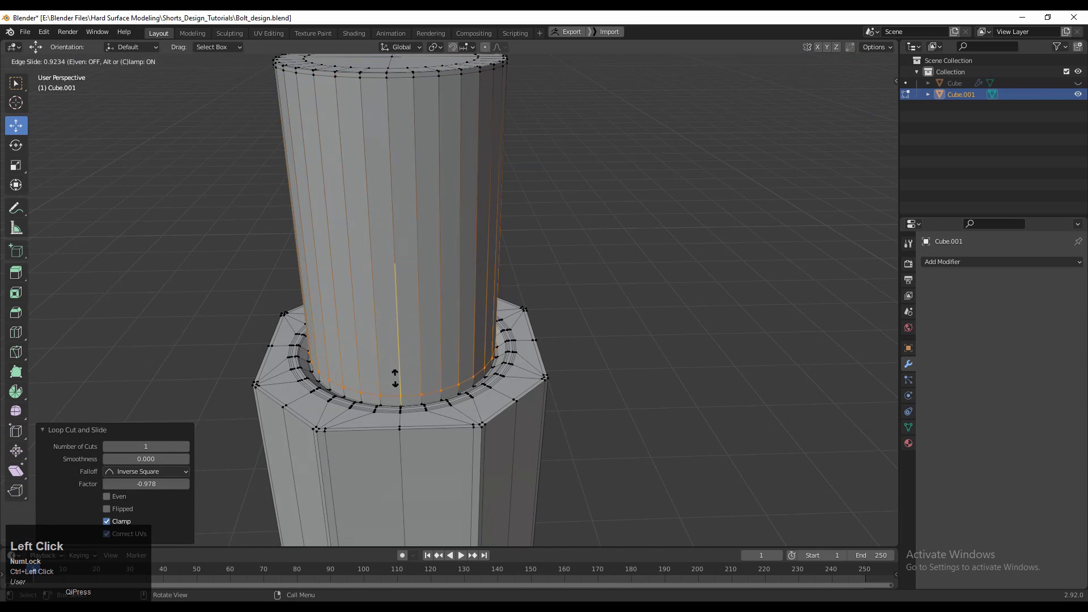
{"action": "left_click", "coordinate": [398, 340]}
{"action": "scroll", "coordinate": [406, 316], "scroll_direction": "up", "scroll_amount": 3}
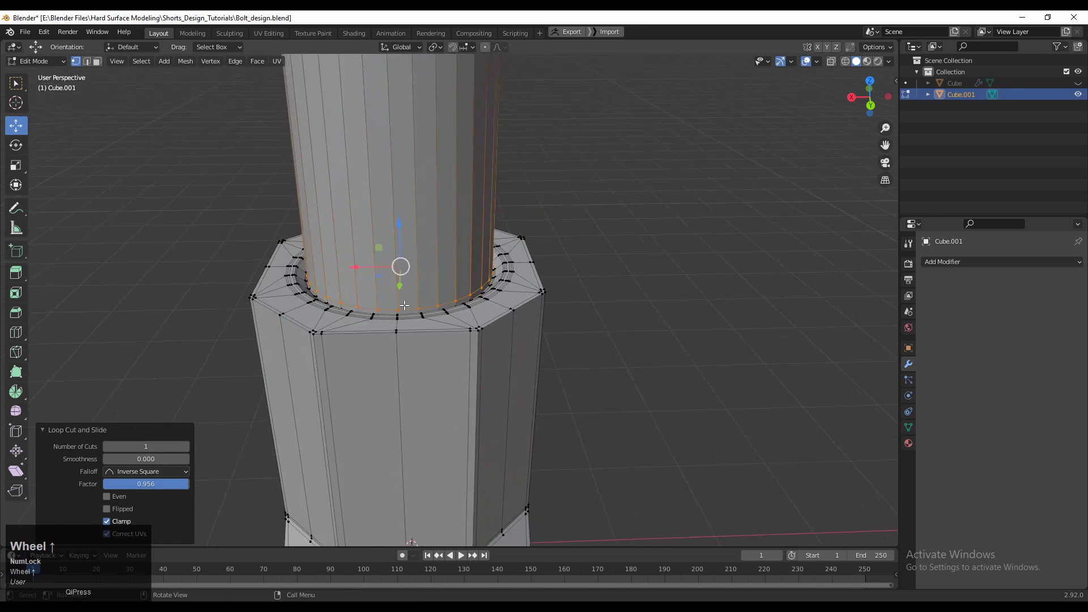
- Edge-slide the base loop of the cylinder closer to the recess with a factor of 0.203
{"action": "middle_click_drag", "start_coordinate": [406, 316], "coordinate": [413, 327]}
{"action": "key", "text": "g"}
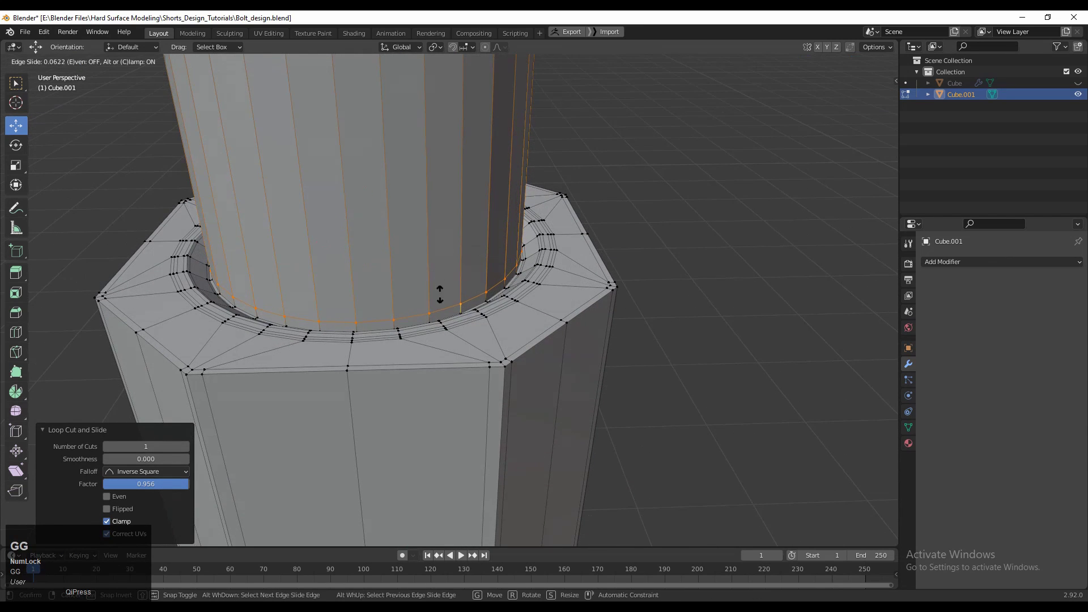
{"action": "left_click", "coordinate": [444, 348]}
{"action": "scroll", "coordinate": [437, 363], "scroll_direction": "down", "scroll_amount": 2}
{"action": "middle_click_drag", "start_coordinate": [430, 376], "coordinate": [432, 357]}
- Add a supporting edge loop around the octagonal shaft close to its top edge
{"action": "key", "text": "ctrl+r"}
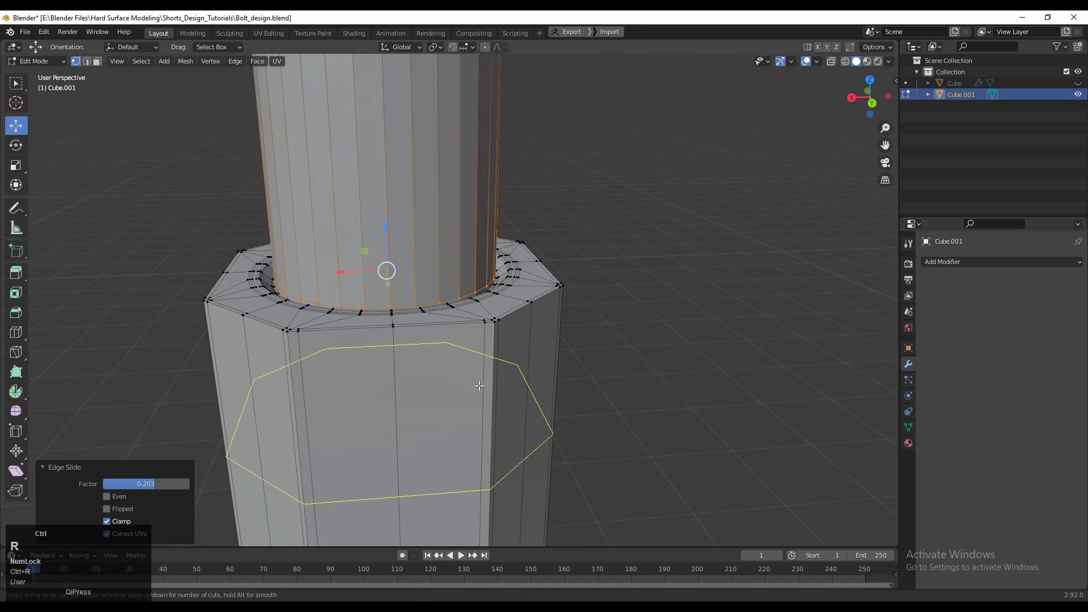
{"action": "left_click", "coordinate": [481, 384], "text": "ctrl"}
{"action": "left_click", "coordinate": [483, 244]}
{"action": "key", "text": "Tab"}
{"action": "scroll", "coordinate": [486, 263], "scroll_direction": "down", "scroll_amount": 3}
{"action": "mouse_move", "coordinate": [486, 263]}
{"action": "middle_mouse_down"}
{"action": "mouse_move", "coordinate": [497, 246]}
{"action": "mouse_move", "coordinate": [485, 243]}
{"action": "mouse_move", "coordinate": [498, 276]}
{"action": "middle_mouse_up"}
- Add a supporting edge loop around the square block close to its bottom edge
{"action": "key", "text": "Tab"}
{"action": "scroll", "coordinate": [498, 276], "scroll_direction": "up", "scroll_amount": 5}
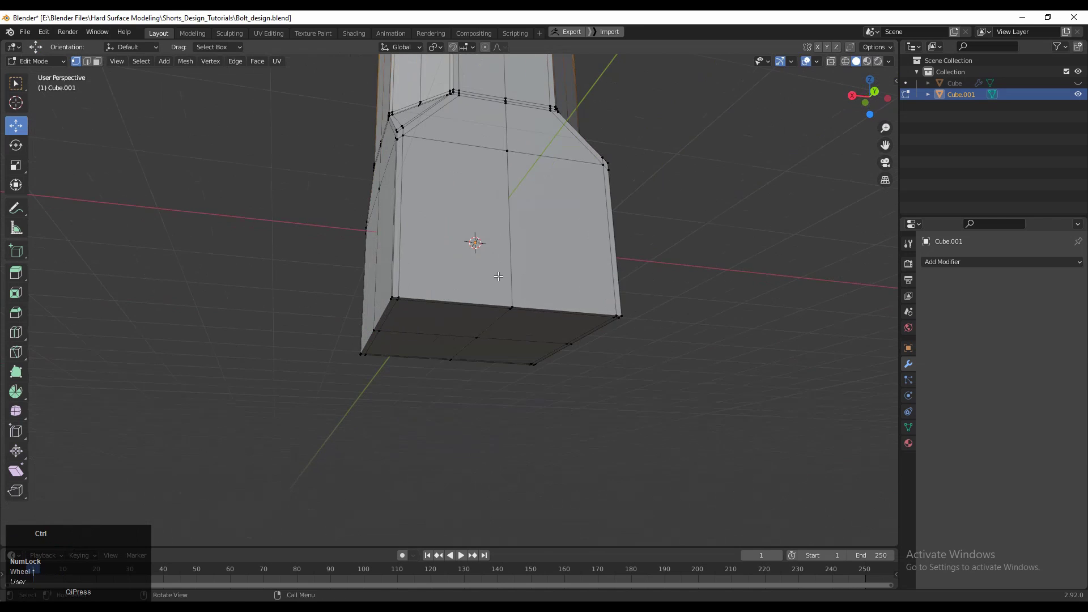
{"action": "left_click", "coordinate": [402, 300]}
{"action": "middle_click_drag", "start_coordinate": [402, 301], "coordinate": [476, 432]}
{"action": "scroll", "coordinate": [486, 352], "scroll_direction": "up", "scroll_amount": 2}
- Add a Subdivision Surface modifier to the bolt in Object Mode and shade it smooth
{"action": "key", "text": "Tab"}
{"action": "left_click", "coordinate": [942, 262]}
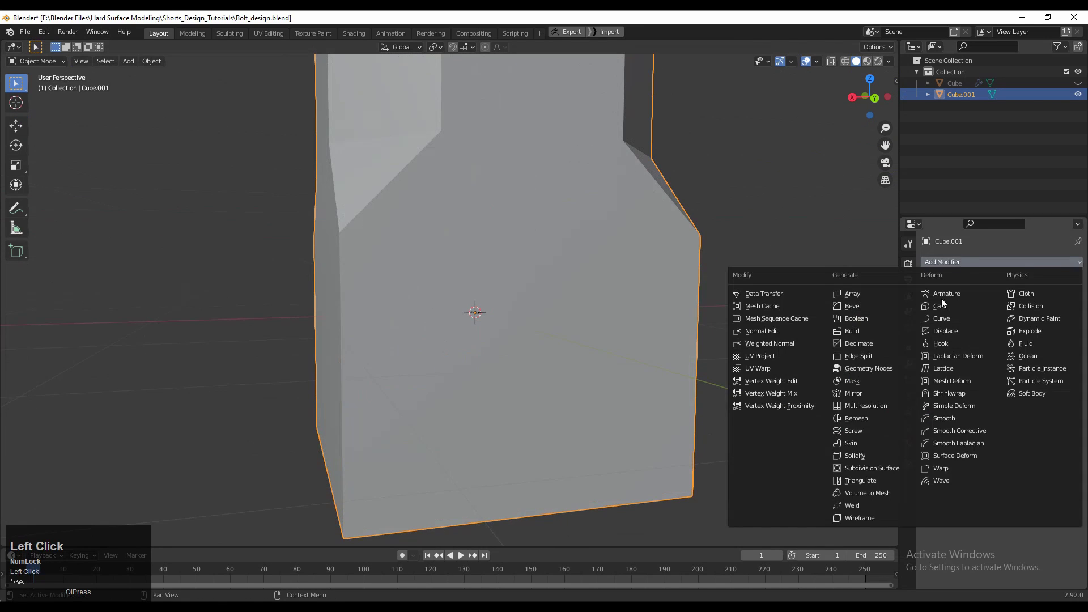
{"action": "left_click", "coordinate": [868, 468]}
{"action": "scroll", "coordinate": [799, 360], "scroll_direction": "down", "scroll_amount": 4}
{"action": "middle_click_drag", "start_coordinate": [566, 209], "coordinate": [488, 247]}
{"action": "scroll", "coordinate": [491, 252], "scroll_direction": "up", "scroll_amount": 3}
{"action": "right_click", "coordinate": [493, 252]}
{"action": "left_click", "coordinate": [493, 251]}
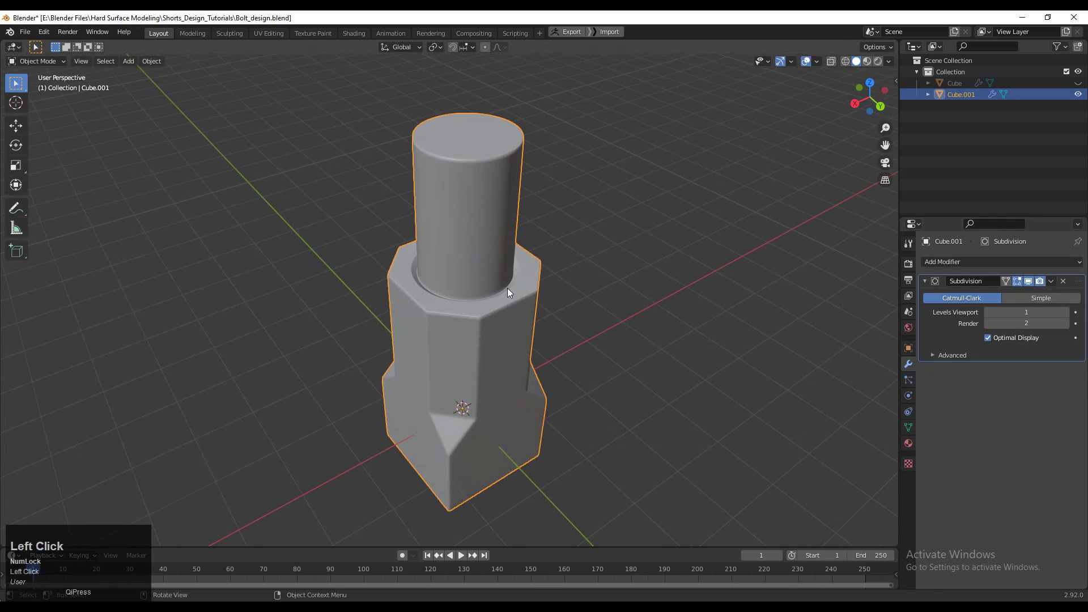
- Check the smoothed cylinder in Edit and Object Mode and set the Subdivision modifier's viewport level to 2
{"action": "key", "text": "Tab"}
{"action": "scroll", "coordinate": [491, 252], "scroll_direction": "up", "scroll_amount": 4}
{"action": "middle_click_drag", "start_coordinate": [488, 181], "coordinate": [476, 342]}
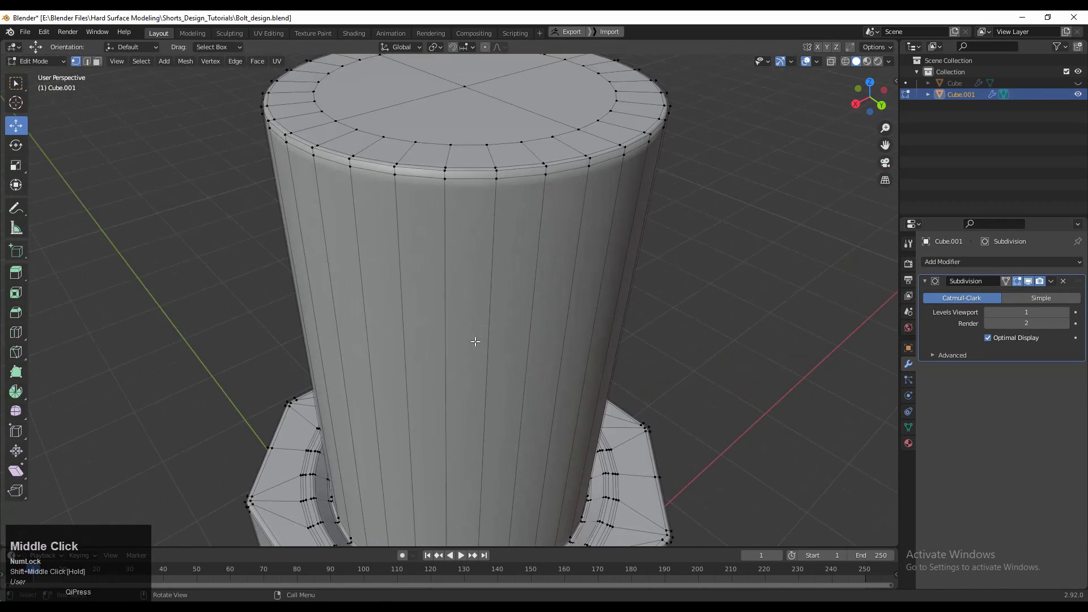
{"action": "left_click", "coordinate": [491, 298]}
{"action": "key", "text": "Tab"}
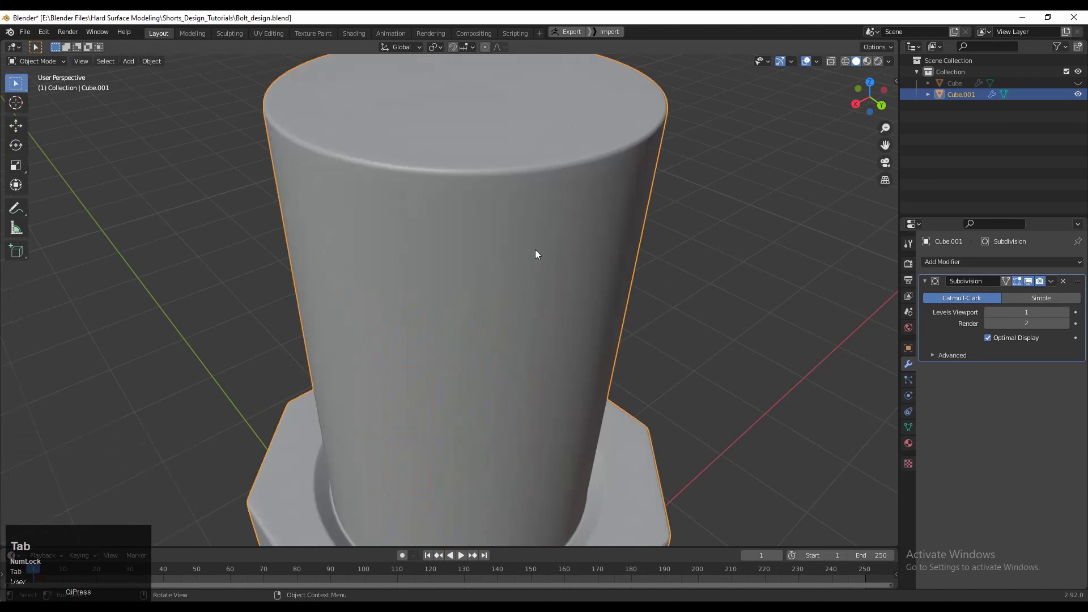
{"action": "scroll", "coordinate": [508, 218], "scroll_direction": "up", "scroll_amount": 2}
{"action": "scroll", "coordinate": [508, 218], "scroll_direction": "down", "scroll_amount": 2}
{"action": "left_click", "coordinate": [1063, 313]}
{"action": "scroll", "coordinate": [610, 354], "scroll_direction": "down", "scroll_amount": 6}
{"action": "middle_click_drag", "start_coordinate": [609, 355], "coordinate": [605, 295]}
{"action": "scroll", "coordinate": [567, 318], "scroll_direction": "up", "scroll_amount": 4}
- Connect opposite rim vertices across the cylinder's cap with straight edges in both directions to form a grid of quads
{"action": "key", "text": "Tab"}
{"action": "middle_click_drag", "start_coordinate": [508, 391], "coordinate": [493, 349], "text": "shift"}
{"action": "key", "text": "Tab"}
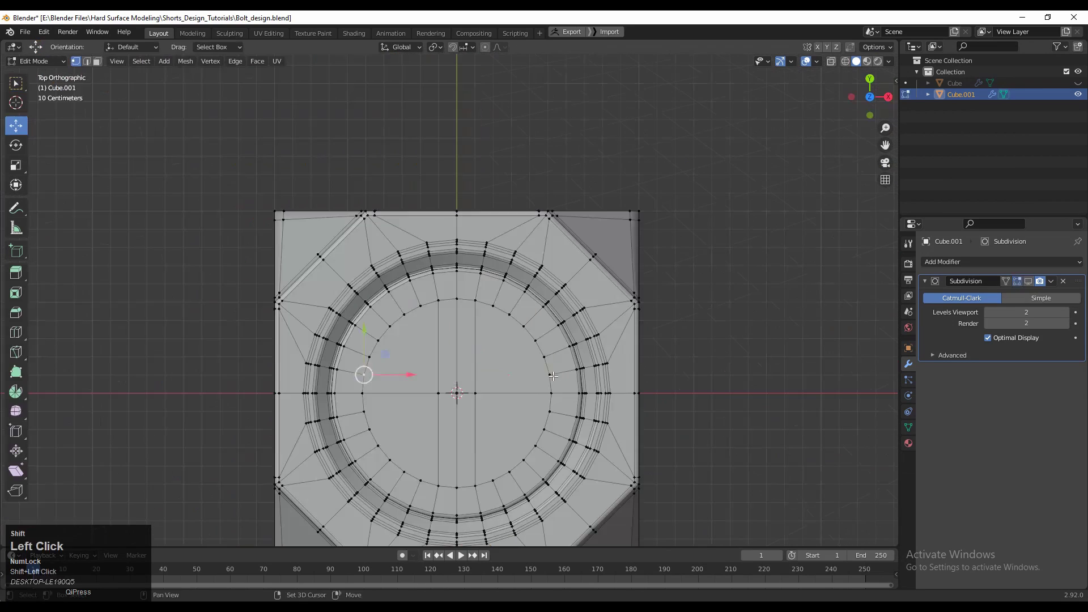
{"action": "left_click", "coordinate": [551, 375], "text": "shift"}
{"action": "right_click", "coordinate": [447, 340]}
{"action": "left_click", "coordinate": [446, 340]}
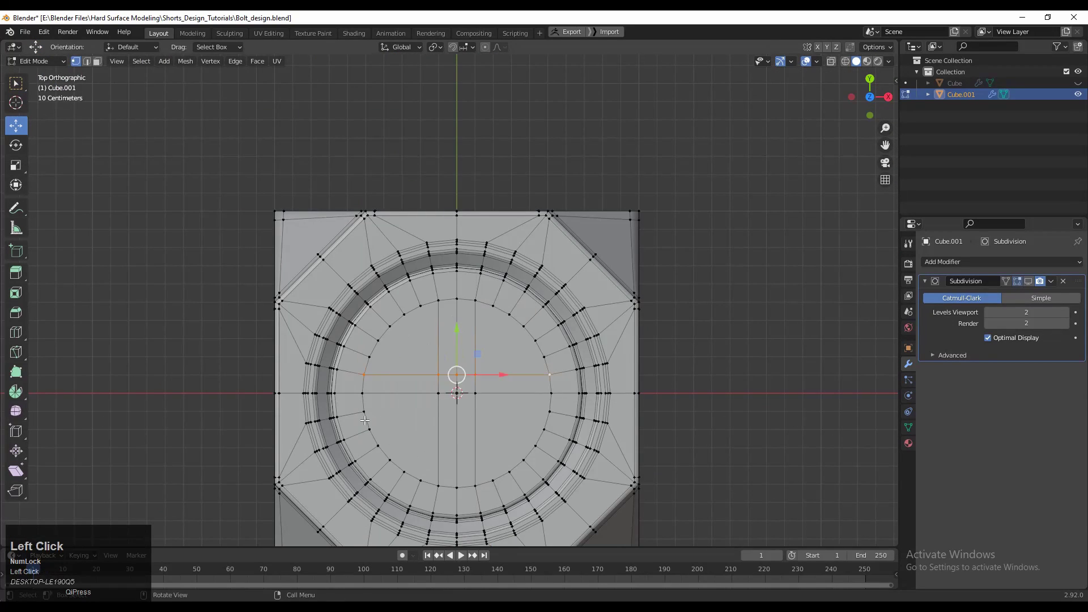
{"action": "key", "text": "j"}
{"action": "right_click", "coordinate": [426, 335]}
{"action": "left_click", "coordinate": [433, 402]}
{"action": "left_click", "coordinate": [526, 341], "text": "shift"}
{"action": "key", "text": "j"}
{"action": "left_click", "coordinate": [543, 431], "text": "shift"}
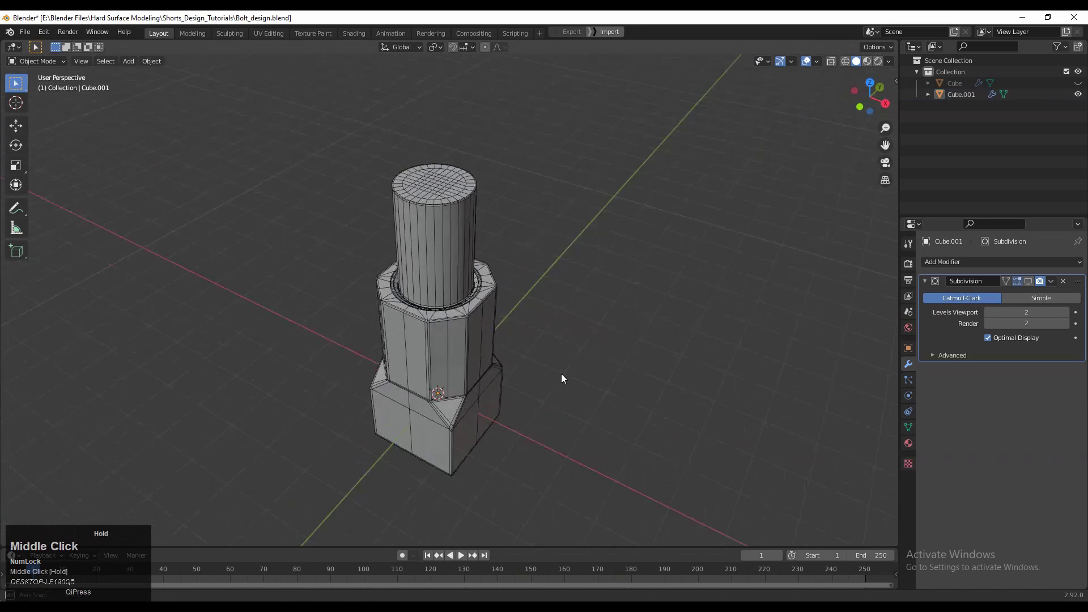
- Examine the finished bolt's wireframe edge flow from several angles in Object Mode
{"action": "middle_click_drag", "start_coordinate": [561, 374], "coordinate": [686, 288]}
{"action": "scroll", "coordinate": [686, 288], "scroll_direction": "up", "scroll_amount": 3}
{"action": "mouse_move", "coordinate": [683, 369]}
{"action": "middle_mouse_down"}
{"action": "mouse_move", "coordinate": [635, 374]}
{"action": "mouse_move", "coordinate": [309, 294]}
{"action": "mouse_move", "coordinate": [666, 209]}
{"action": "middle_mouse_up"}
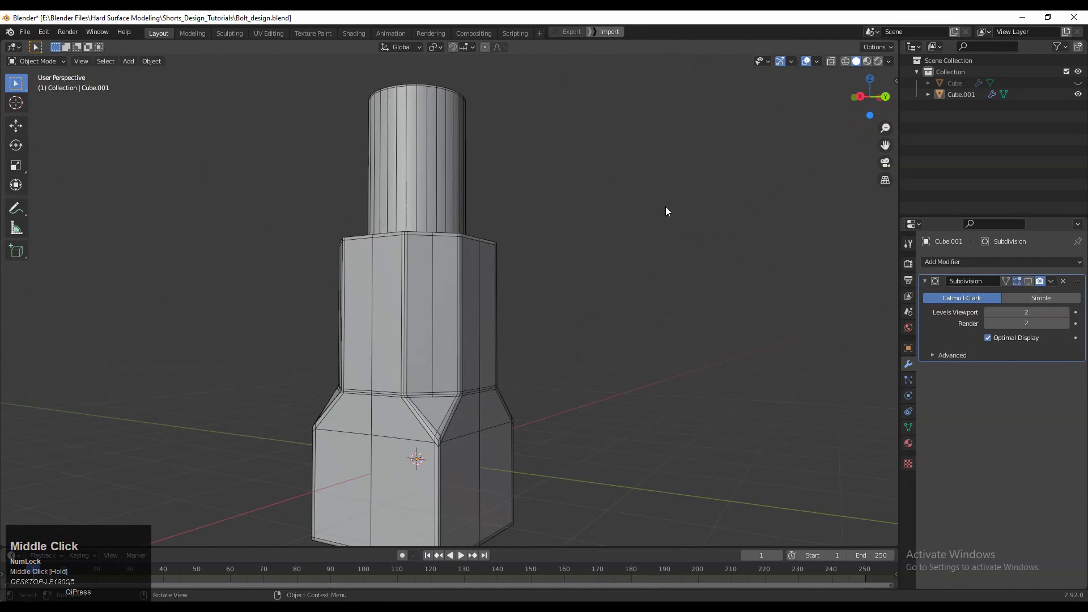